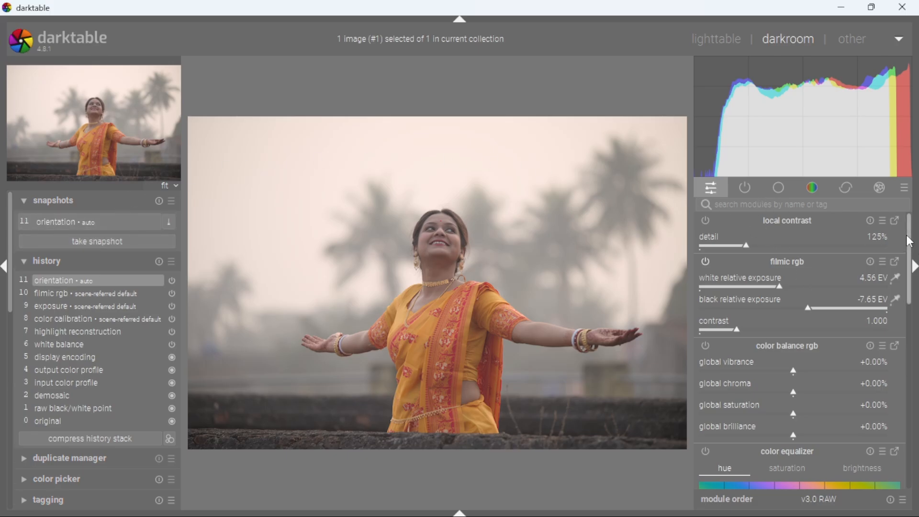
- Find the exposure module and raise the photo's exposure to about +0.649 EV
click(764, 206)
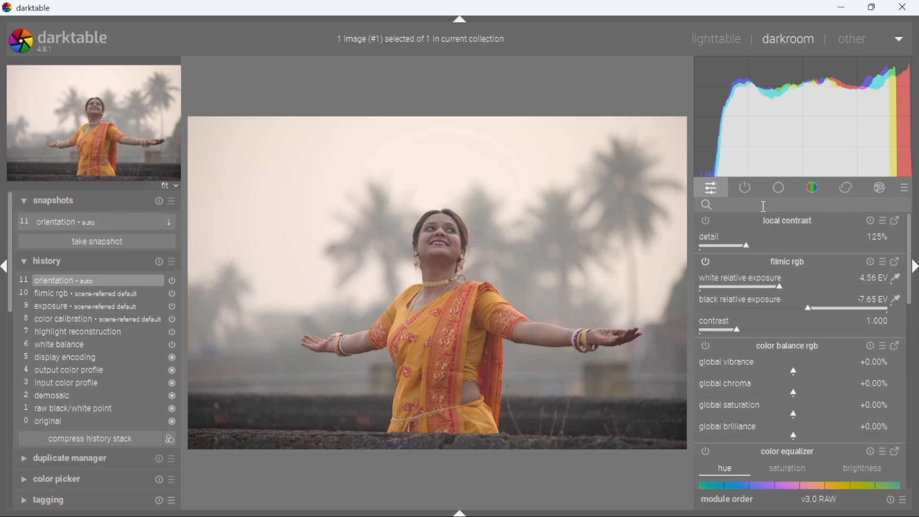
text(exp)
click(740, 245)
click(794, 299)
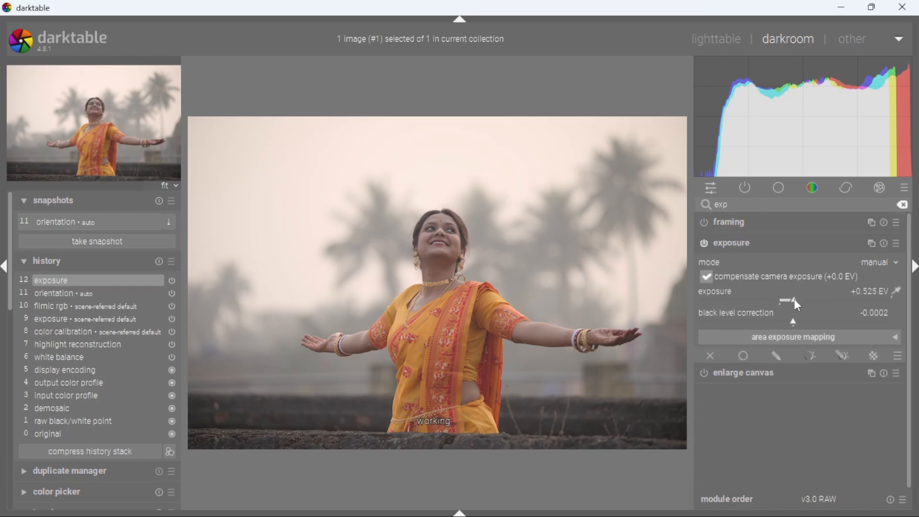
drag(794, 298, 798, 300)
click(776, 243)
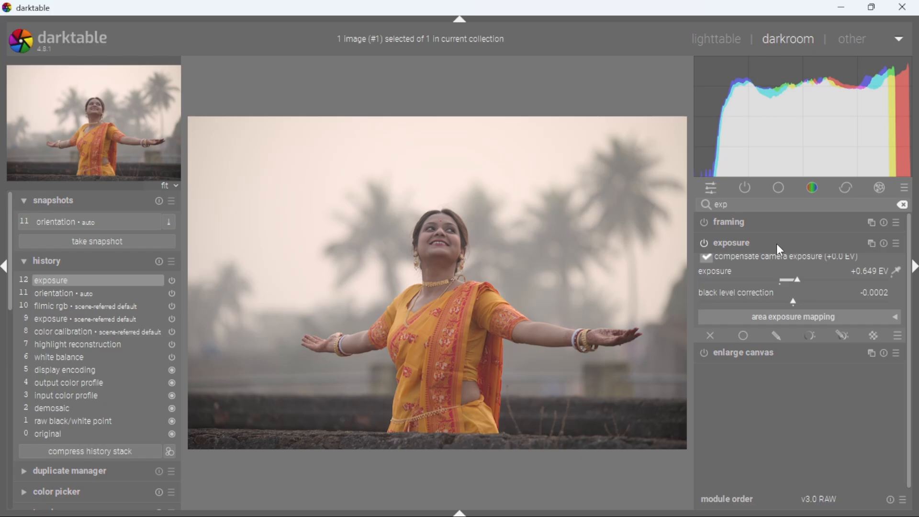
- In filmic rgb, set the white relative exposure to 4.40 EV and raise the black relative exposure to deepen the shadows
double_click(759, 208)
text(filmi)
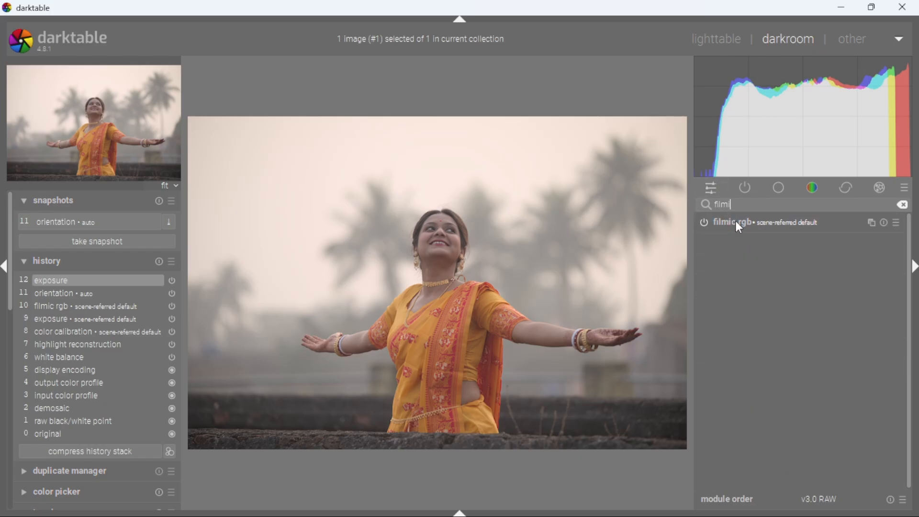
click(740, 225)
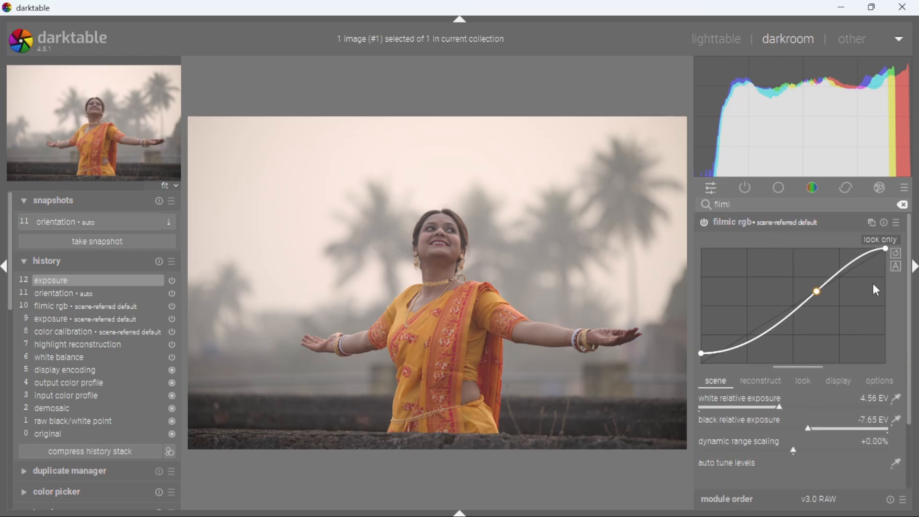
drag(794, 400, 863, 416)
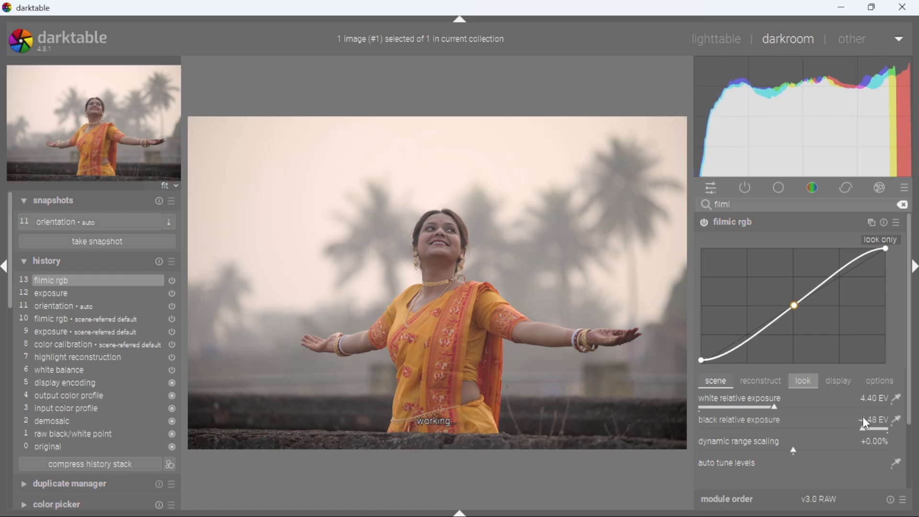
click(734, 221)
click(732, 221)
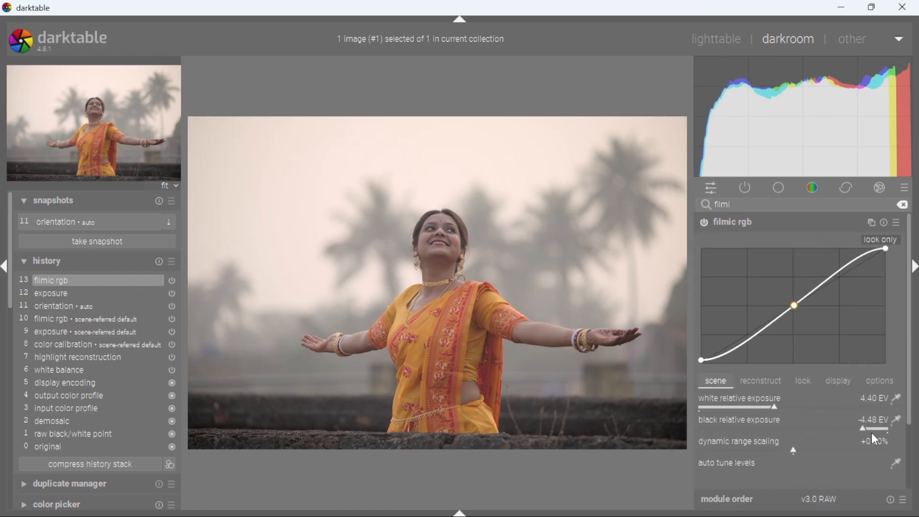
drag(873, 436, 843, 415)
click(751, 222)
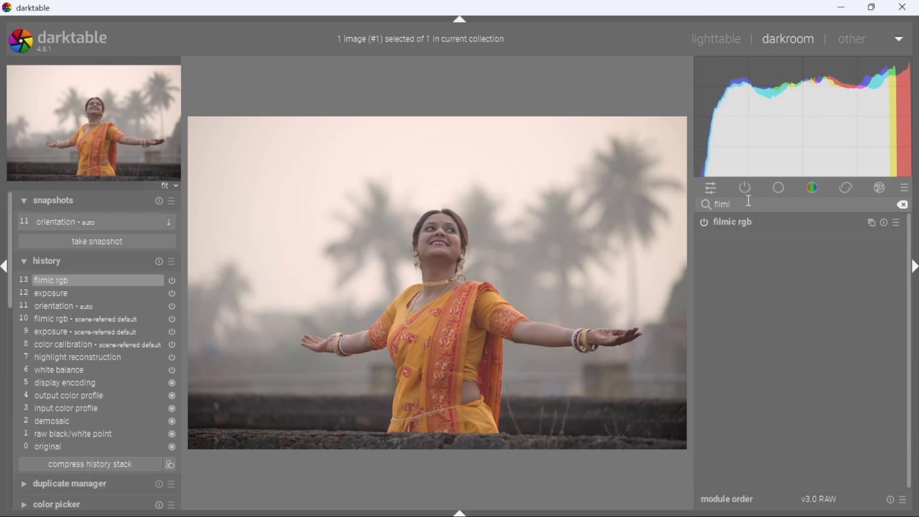
- Enable the tone equalizer and auto-adjust its mask exposure compensation and mask contrast compensation
drag(748, 202, 682, 190)
text(tone e)
click(752, 227)
click(705, 222)
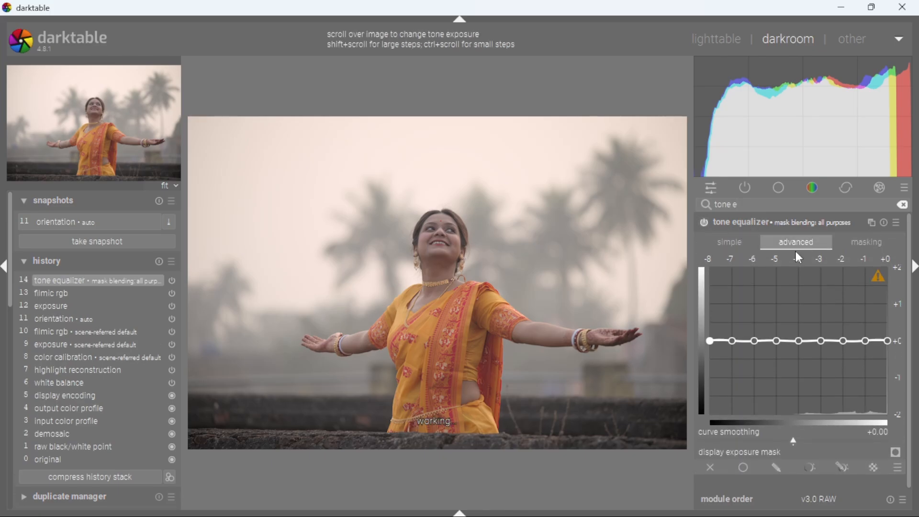
click(864, 242)
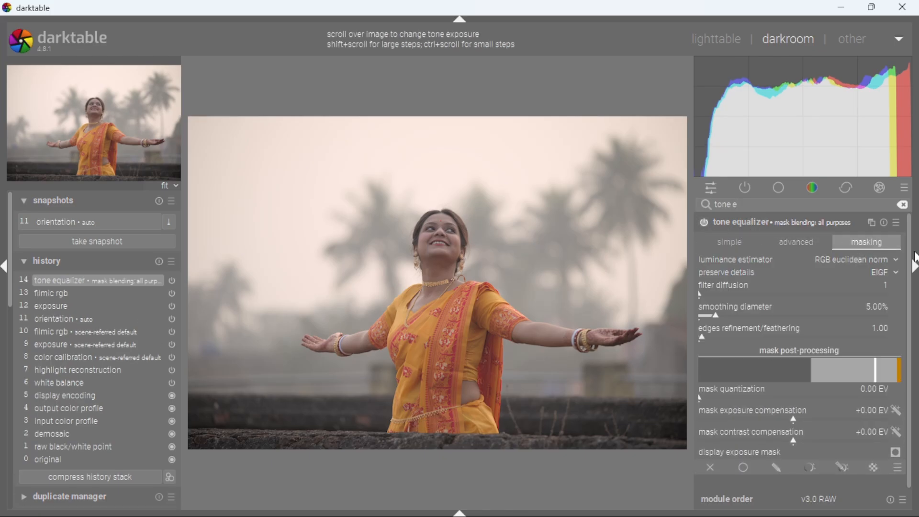
click(896, 410)
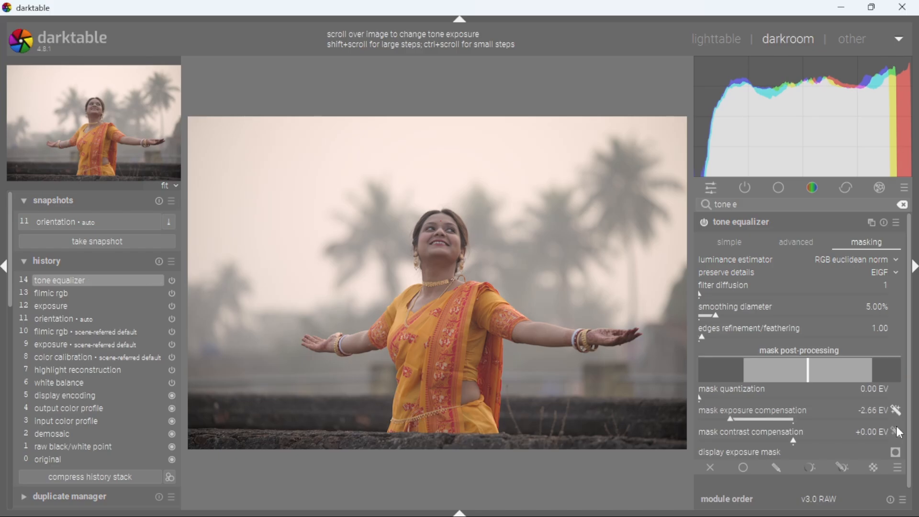
click(896, 432)
- Shape the tone equalizer curve to about -0.7 EV in the deepest shadows and +0.5 EV around -3 EV, comparing with the module off
click(806, 240)
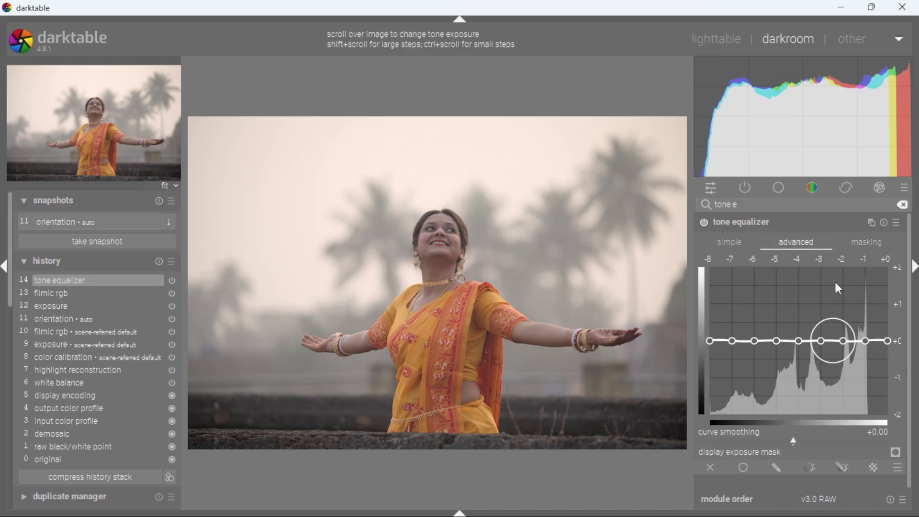
drag(719, 351, 769, 360)
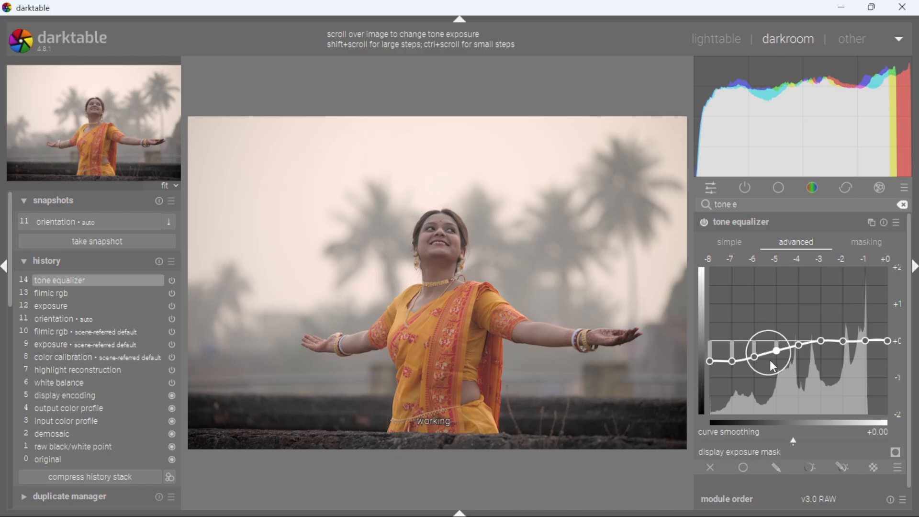
drag(828, 354, 792, 347)
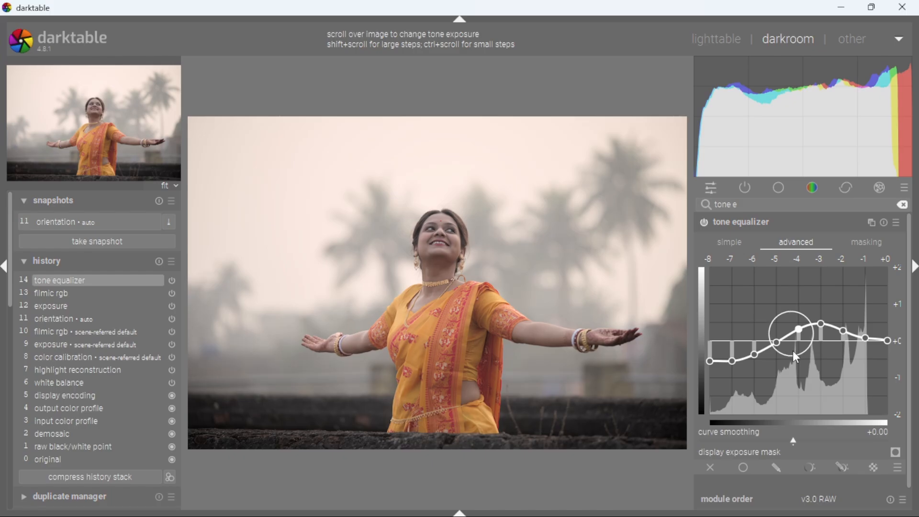
drag(868, 348, 831, 335)
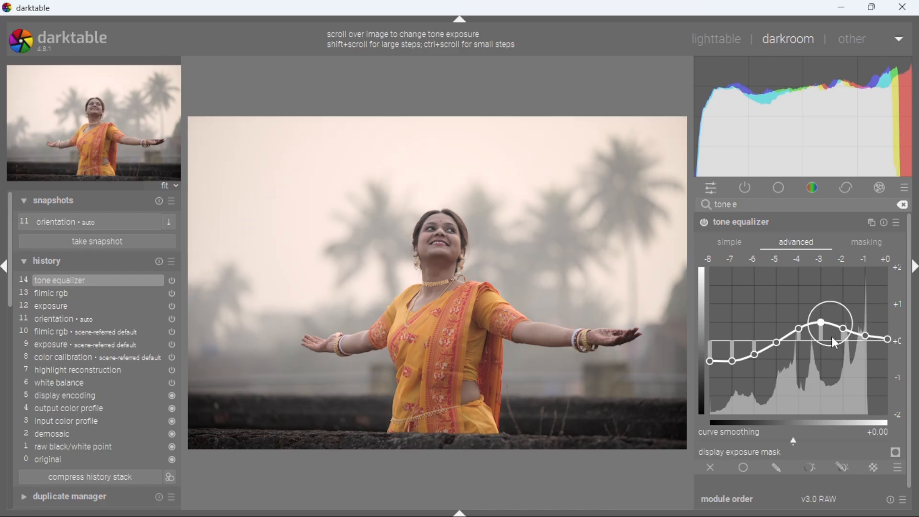
drag(734, 363, 718, 369)
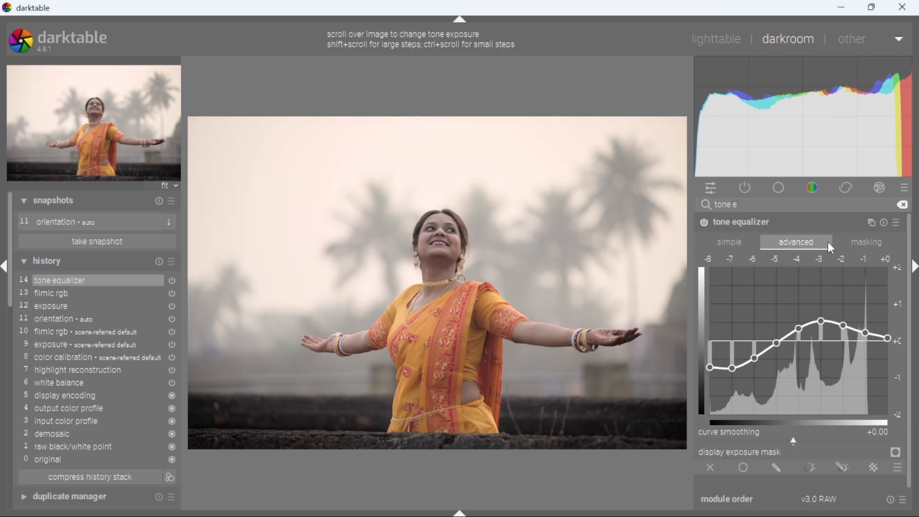
click(809, 225)
click(702, 220)
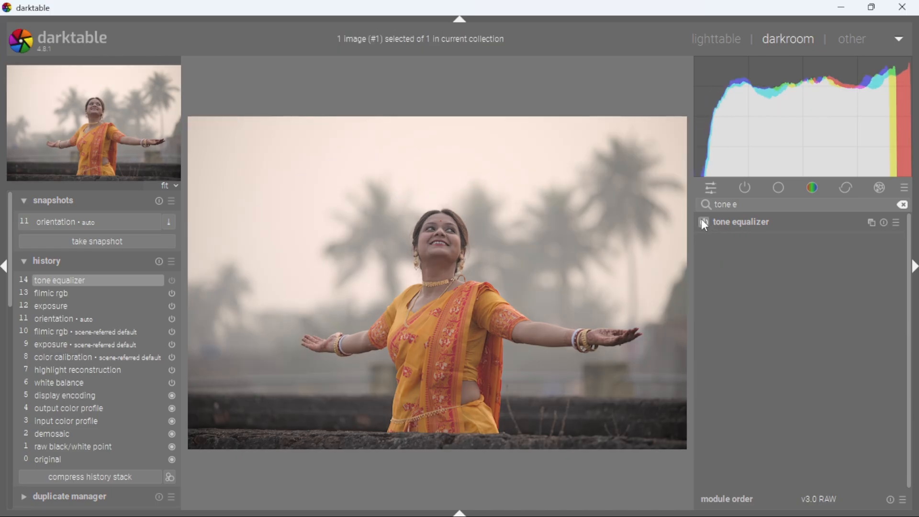
click(702, 221)
- In color calibration, set the red channel's input G to about +0.085 and input B to about -0.199
triple_click(749, 202)
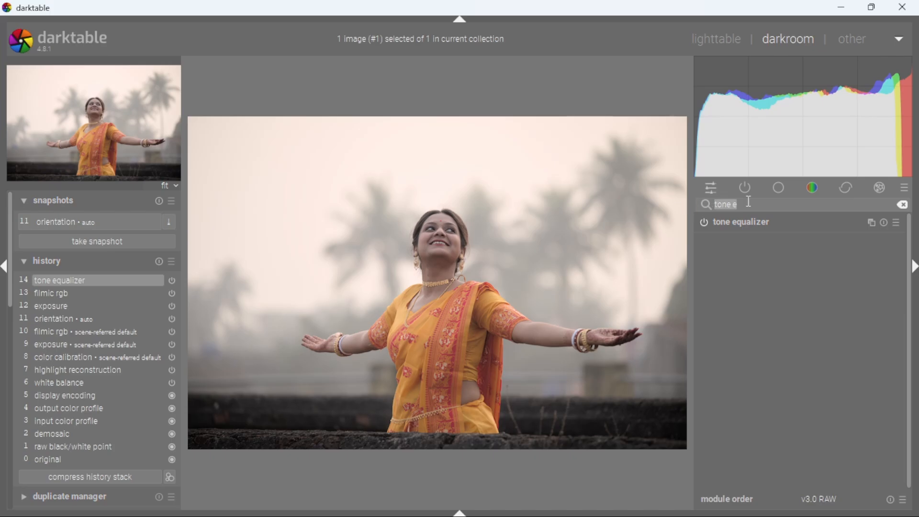
text(color cal)
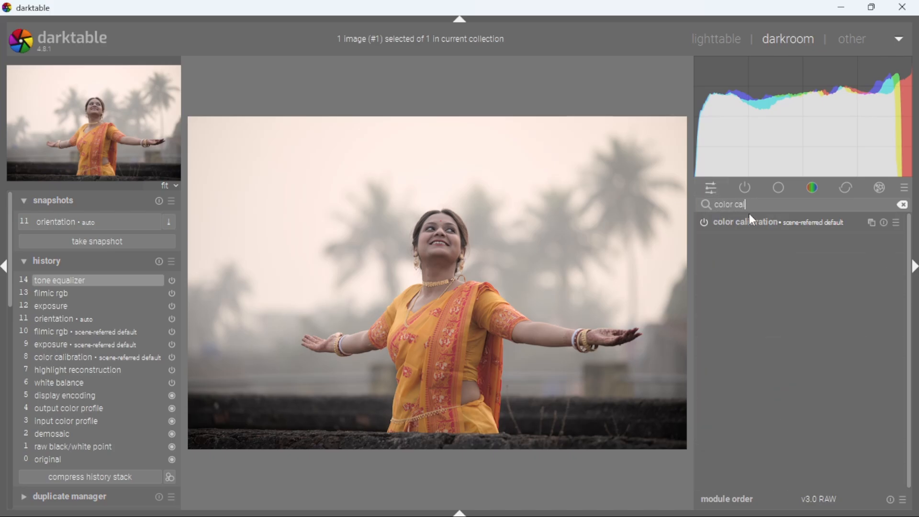
click(747, 222)
click(732, 242)
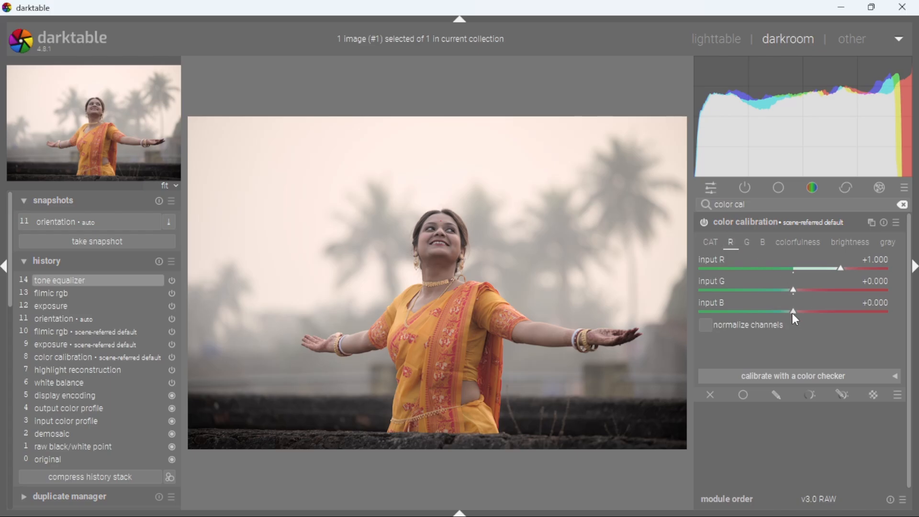
drag(792, 313, 800, 290)
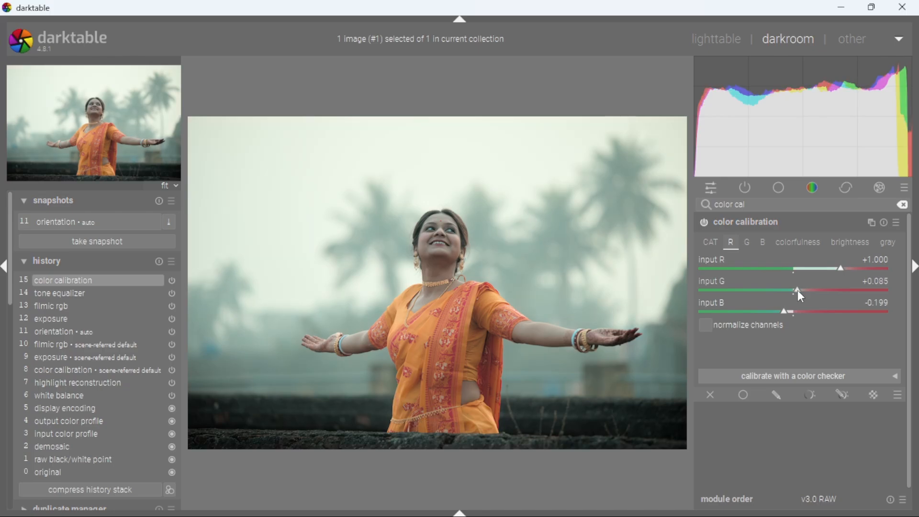
- Set color calibration's green channel to input R -0.028 and input B +0.057
click(748, 243)
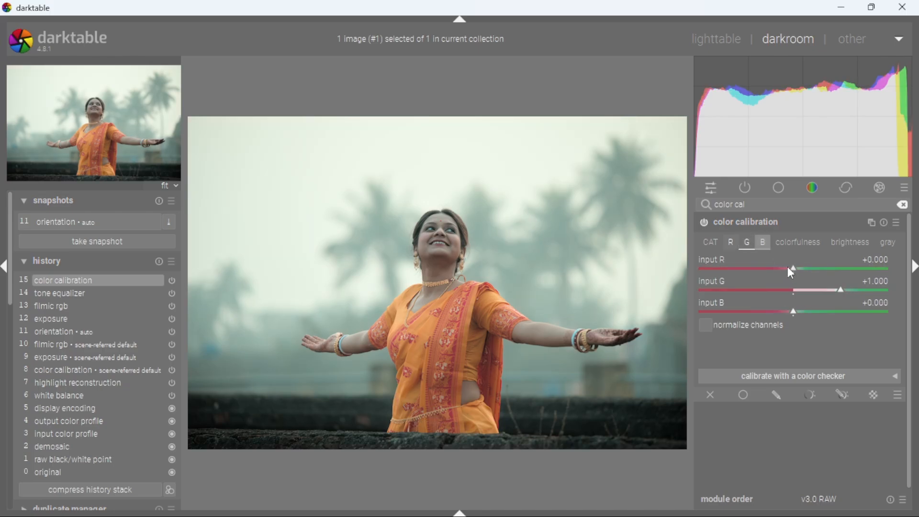
drag(788, 268, 792, 268)
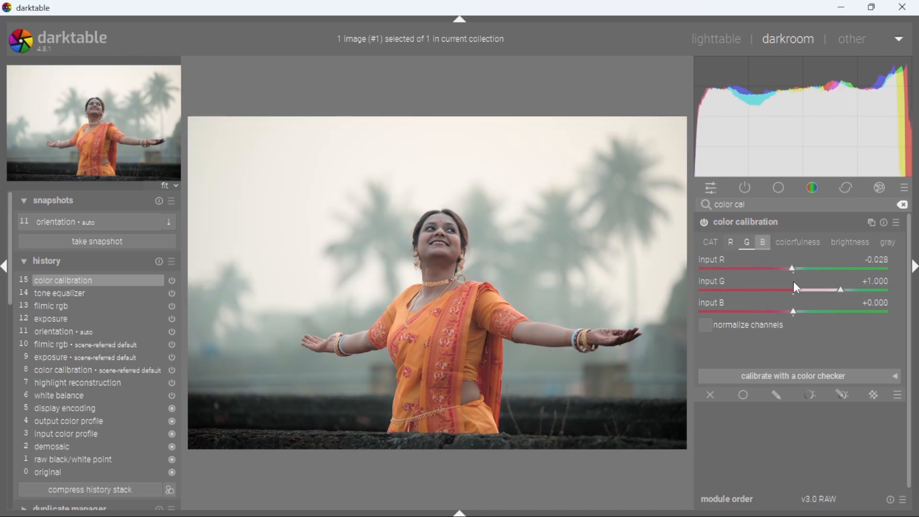
drag(796, 310, 797, 310)
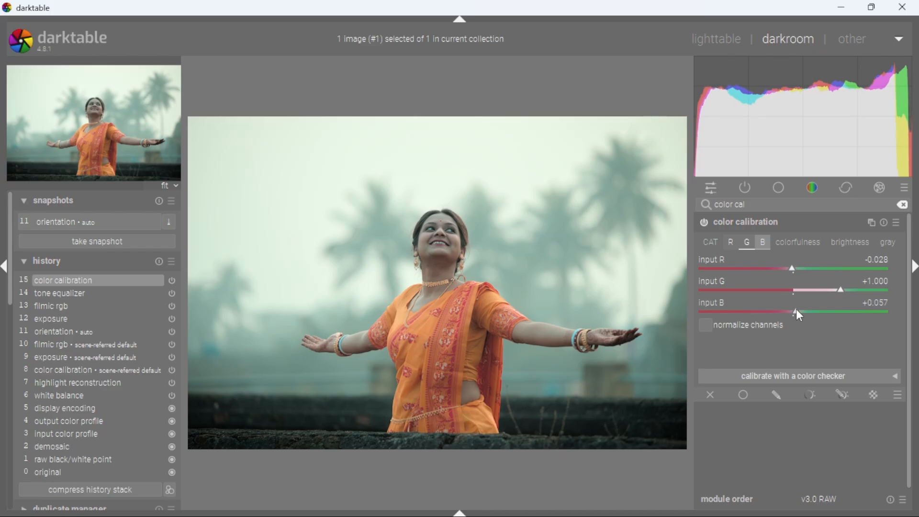
- Set color calibration's blue channel to input G -0.043, keeping input R at 0.000
click(763, 243)
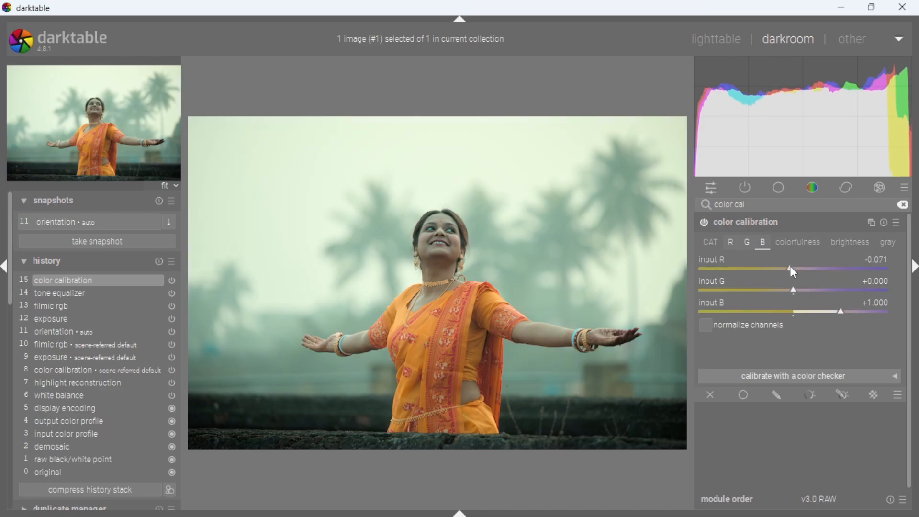
mouse_move(797, 291)
mouse_down()
mouse_move(785, 288)
mouse_move(795, 290)
mouse_move(793, 269)
mouse_up()
click(733, 222)
click(737, 222)
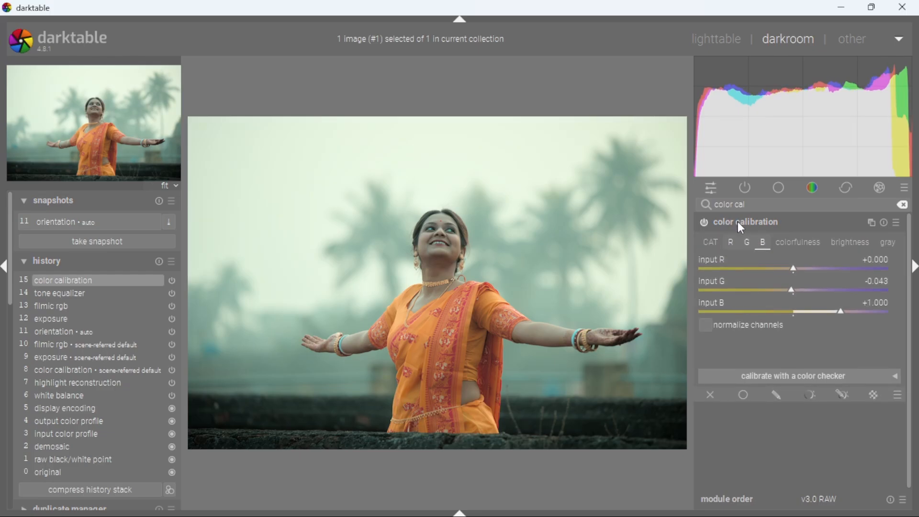
- Compare the edited photo with the orientation snapshot using the split view, and close the comparison
click(119, 221)
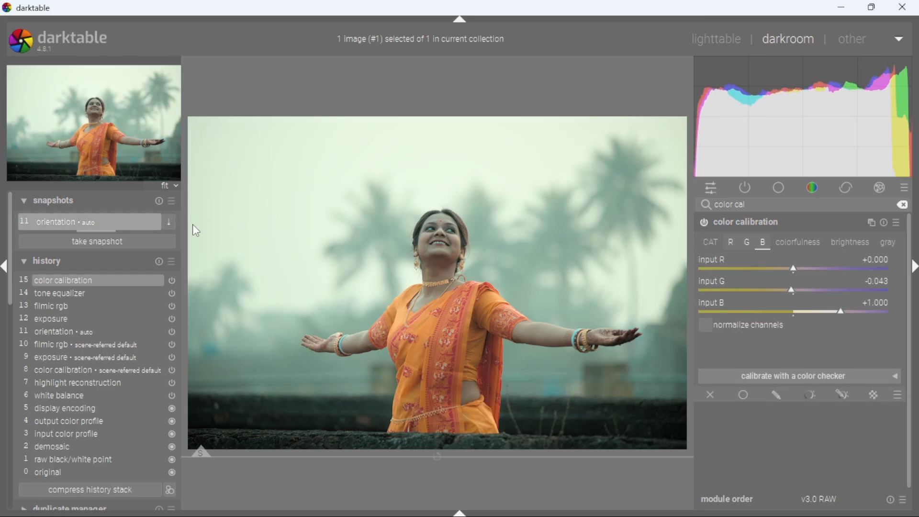
drag(413, 271, 648, 161)
click(105, 203)
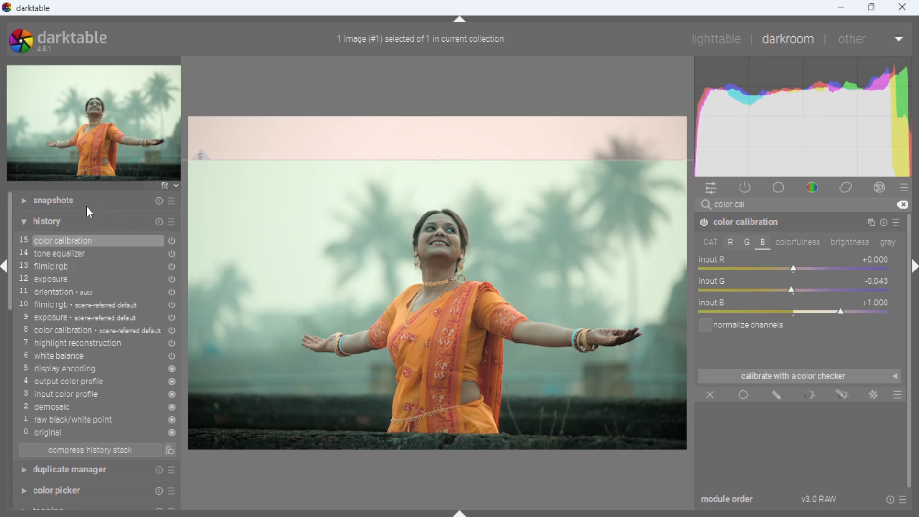
click(85, 205)
click(94, 220)
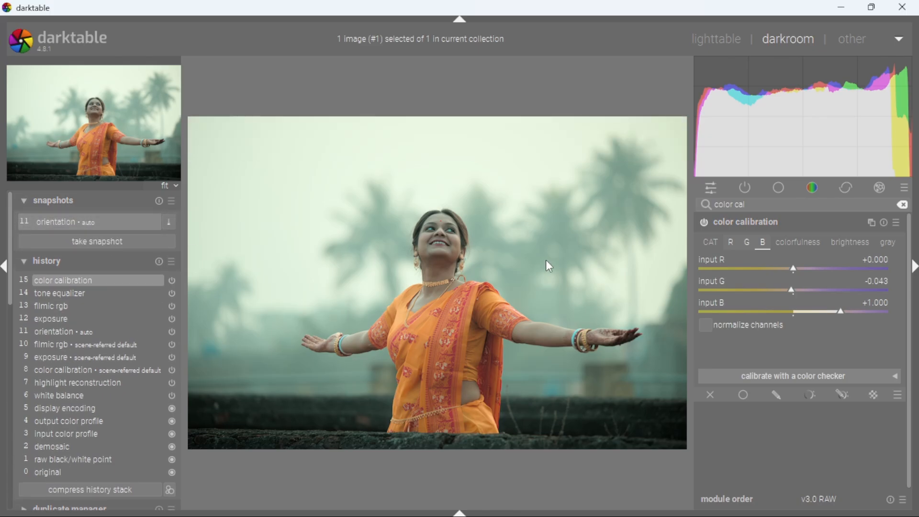
- Find the local contrast module and enable it with the local laplacian filter
click(769, 223)
triple_click(739, 205)
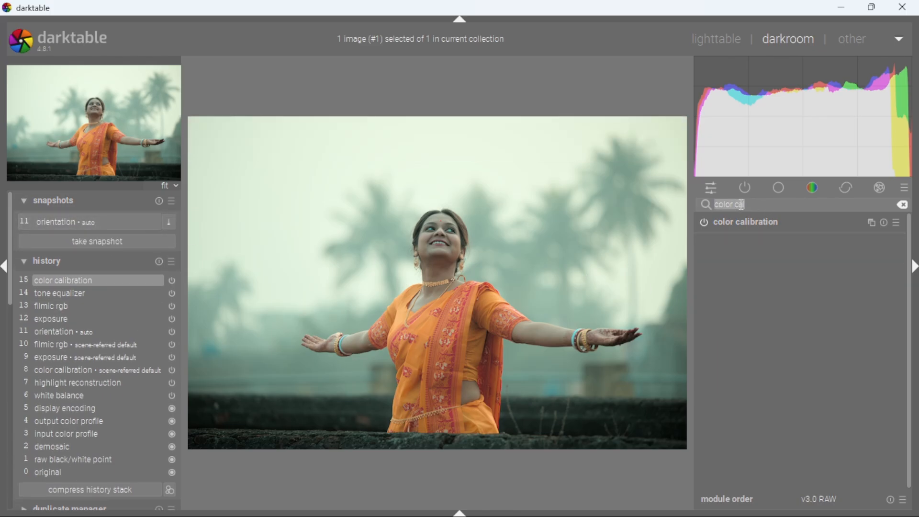
text(loca)
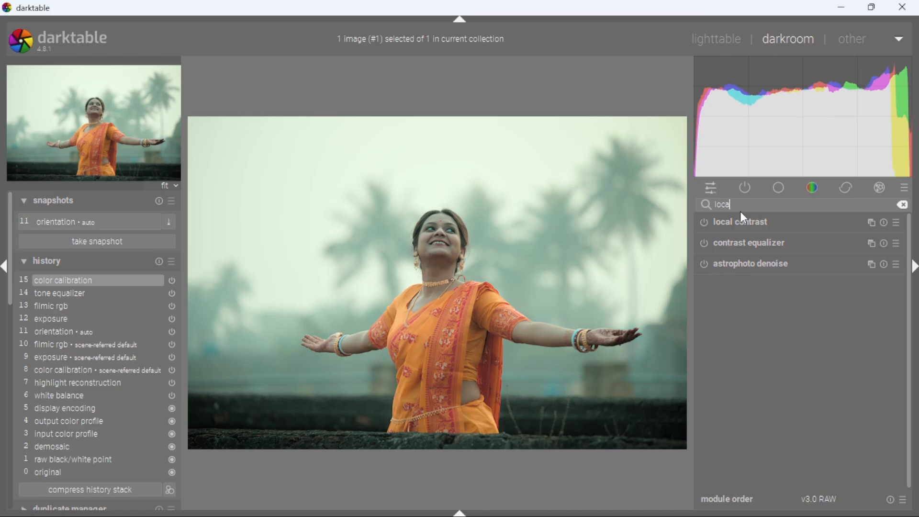
click(741, 224)
click(704, 221)
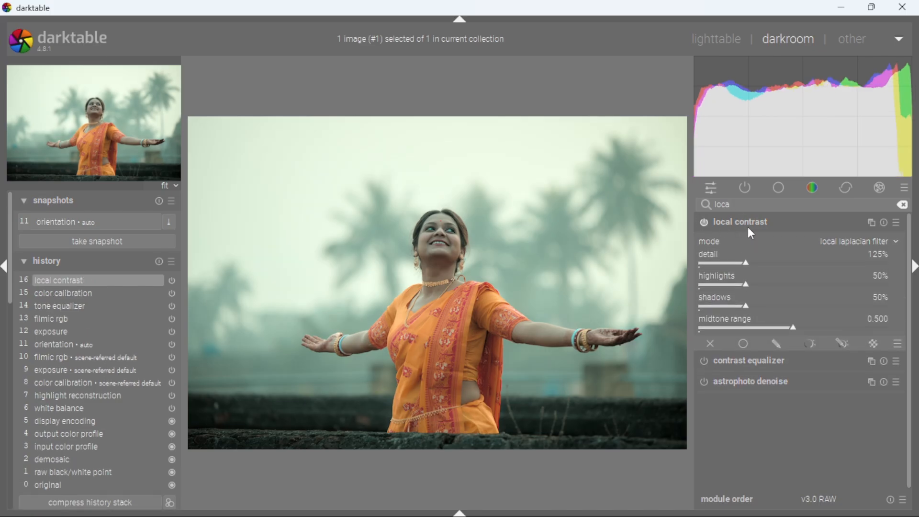
- Set local contrast's detail to 115% and highlights to 48%, judging the effect on the woman's face
click(170, 189)
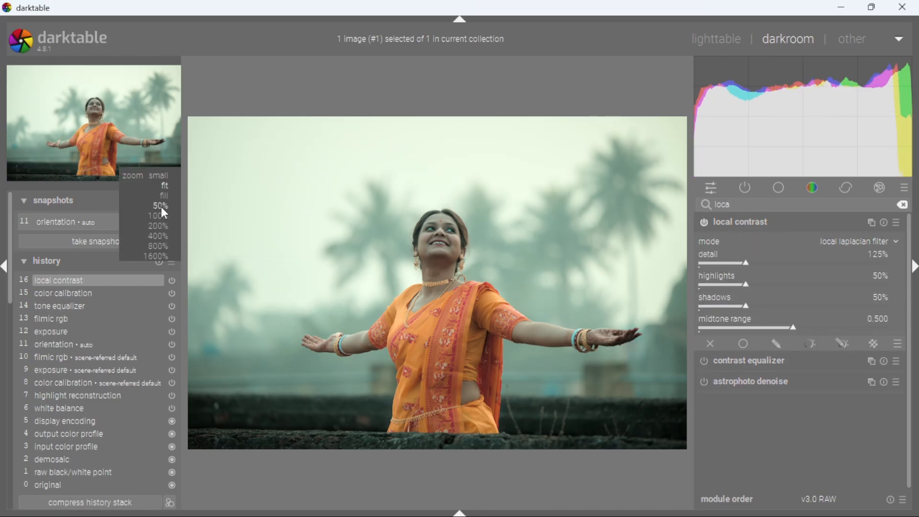
click(164, 214)
drag(558, 154, 528, 273)
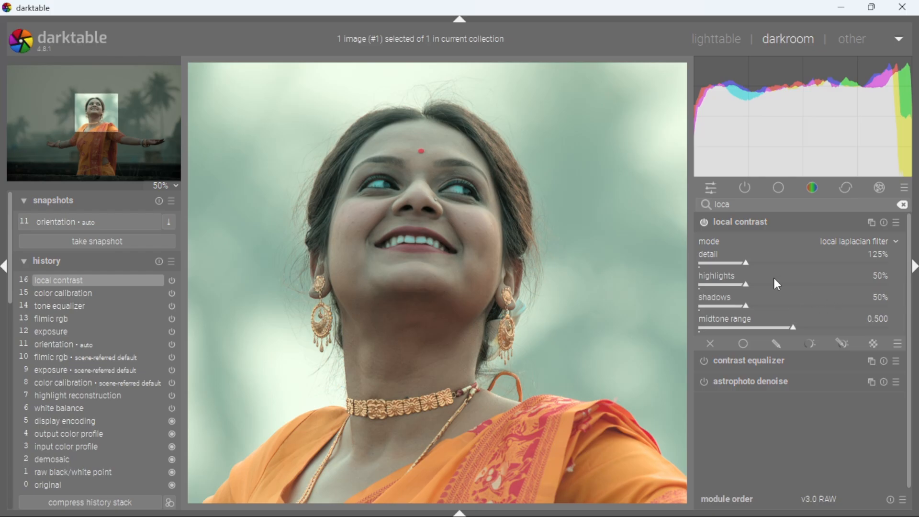
click(742, 262)
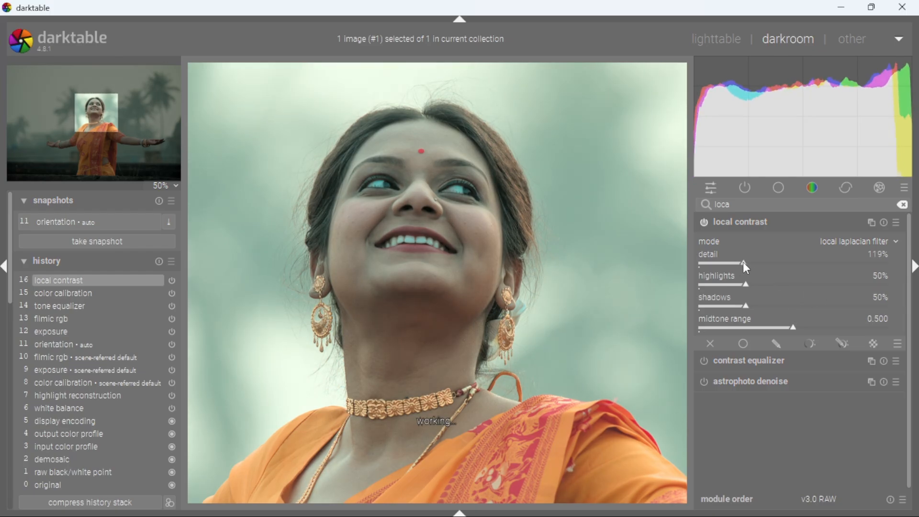
click(743, 286)
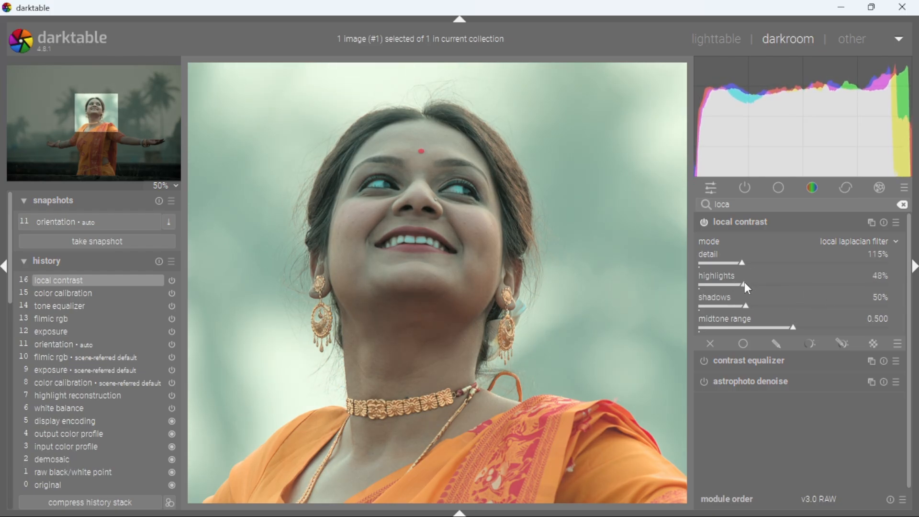
- Apply a uniform blend mask to local contrast and set its blend mode to lighten after trying addition
click(743, 341)
click(862, 360)
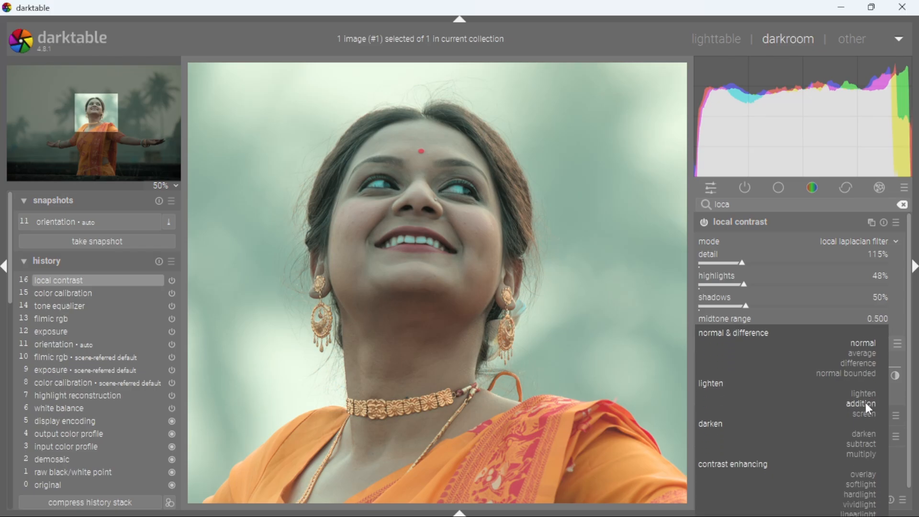
click(863, 403)
click(854, 374)
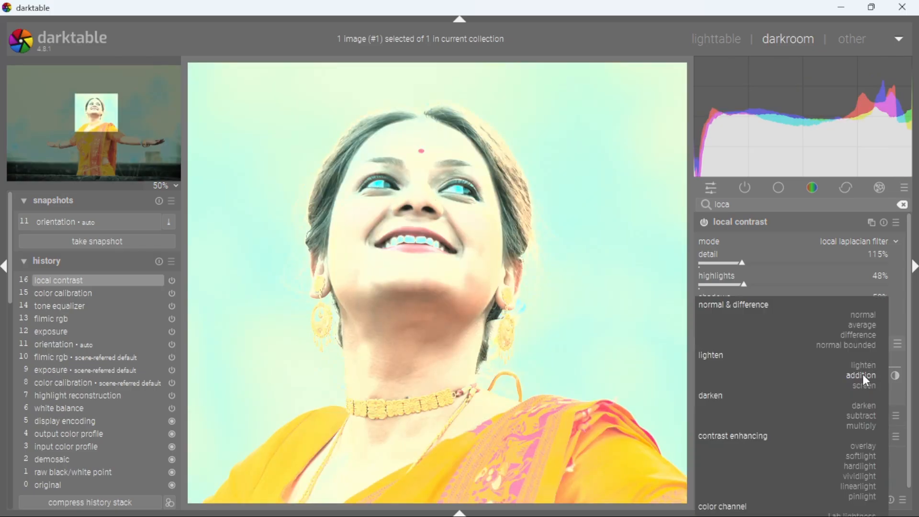
click(864, 366)
- Set local contrast's detail to 154%, highlights to 38%, shadows to 40% and midtone range to 0.568
mouse_move(743, 263)
mouse_down()
mouse_move(754, 260)
mouse_move(723, 257)
mouse_move(752, 255)
mouse_move(736, 254)
mouse_move(748, 254)
mouse_move(729, 281)
mouse_move(757, 262)
mouse_up()
mouse_move(748, 308)
mouse_down()
mouse_move(705, 307)
mouse_move(737, 306)
mouse_up()
mouse_move(789, 328)
mouse_down()
mouse_move(776, 330)
mouse_move(806, 327)
mouse_up()
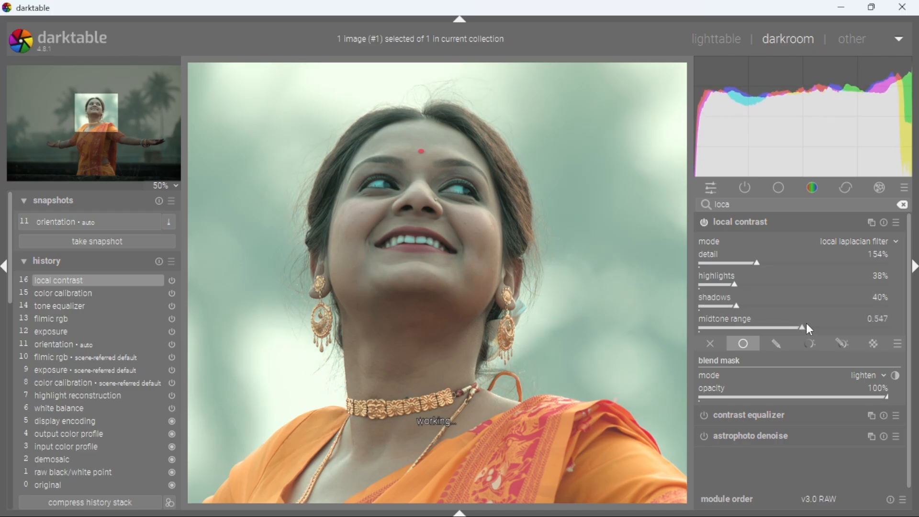
- Check local contrast's effect on the face by switching it off and on, collapse the module, and fit the photo to the view
click(703, 219)
click(702, 219)
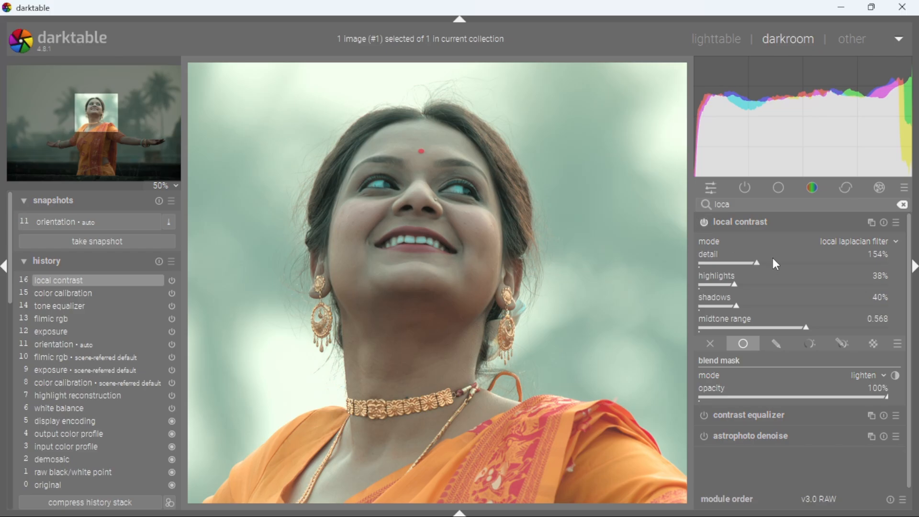
click(743, 222)
click(170, 184)
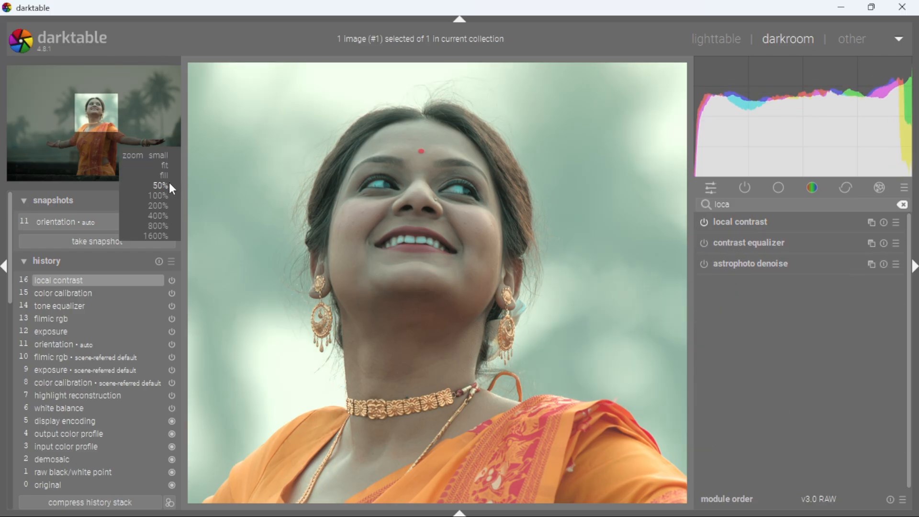
click(165, 166)
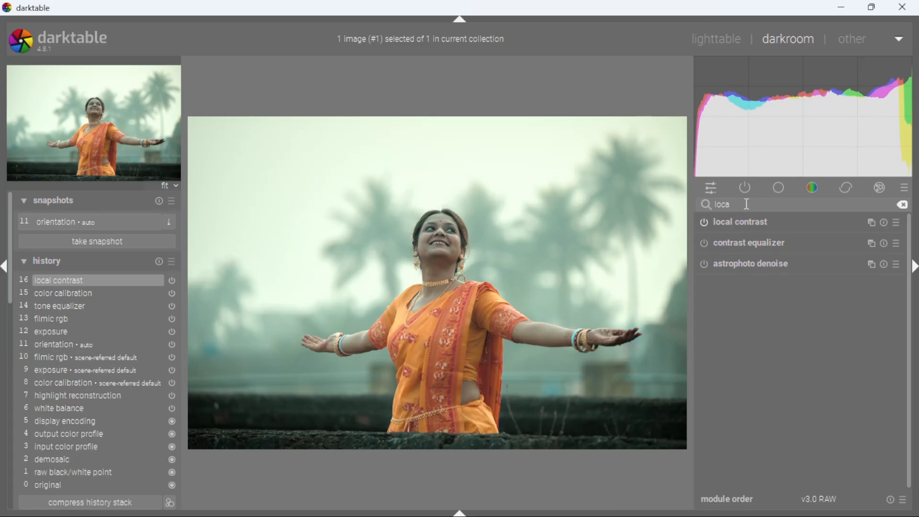
- Find the vignetting module, enable it, set its horizontal center to +0.064, and collapse it
drag(714, 203, 735, 217)
text(color)
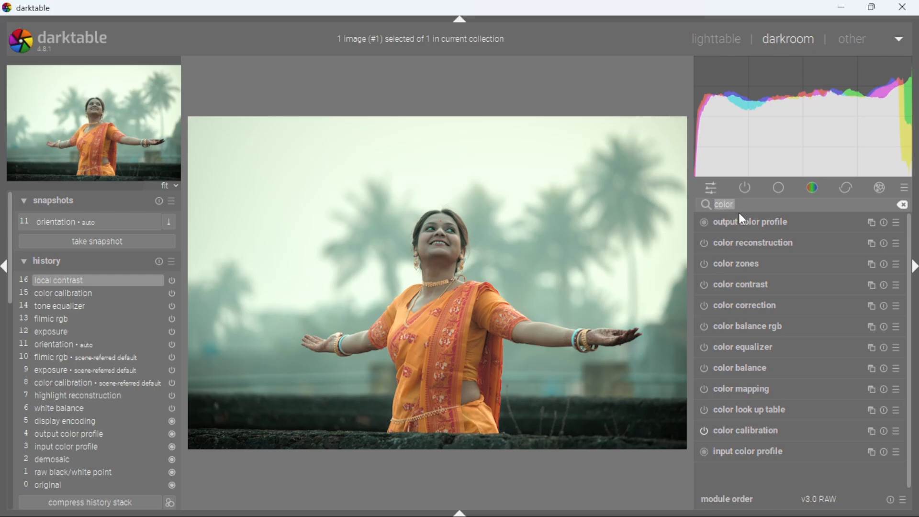
key(BackSpace)
key(BackSpace)
key(BackSpace)
key(BackSpace)
key(BackSpace)
text(vig)
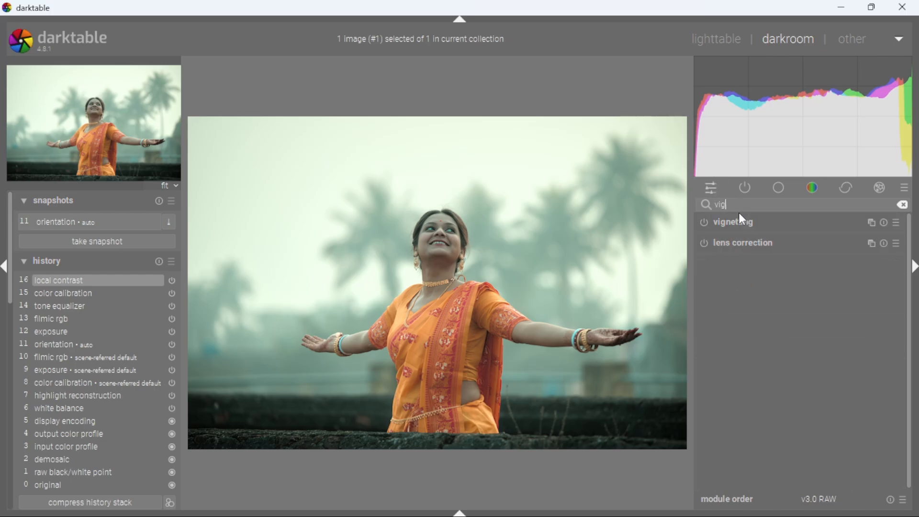
click(746, 222)
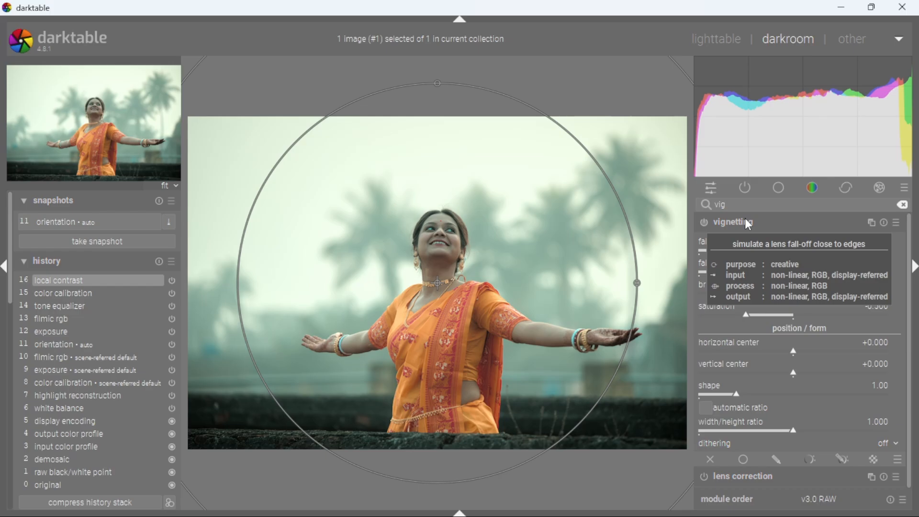
click(704, 223)
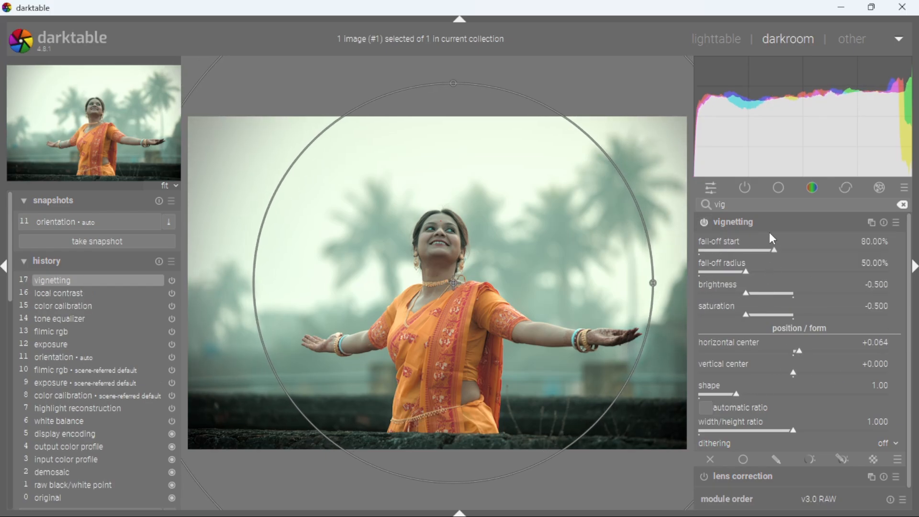
click(711, 223)
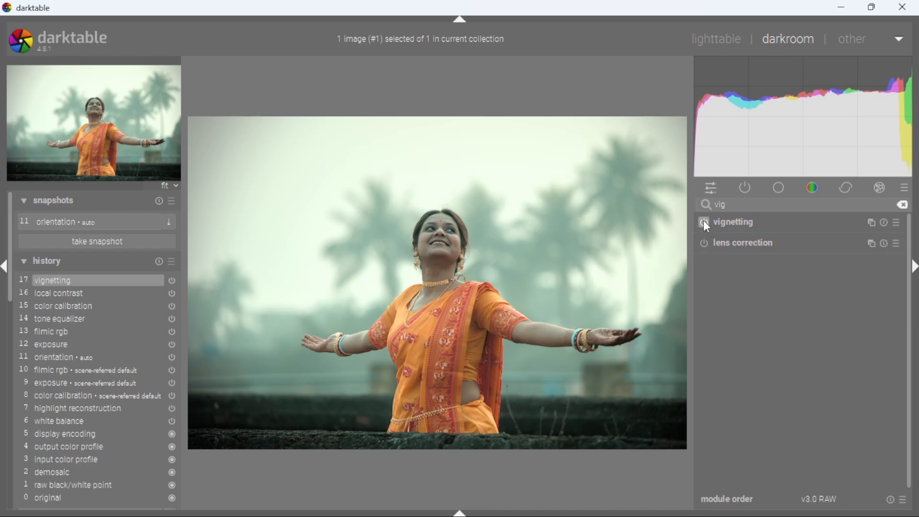
- Check the vignetting by toggling it, and compare the edited photo with the orientation snapshot in split view
click(703, 222)
click(53, 224)
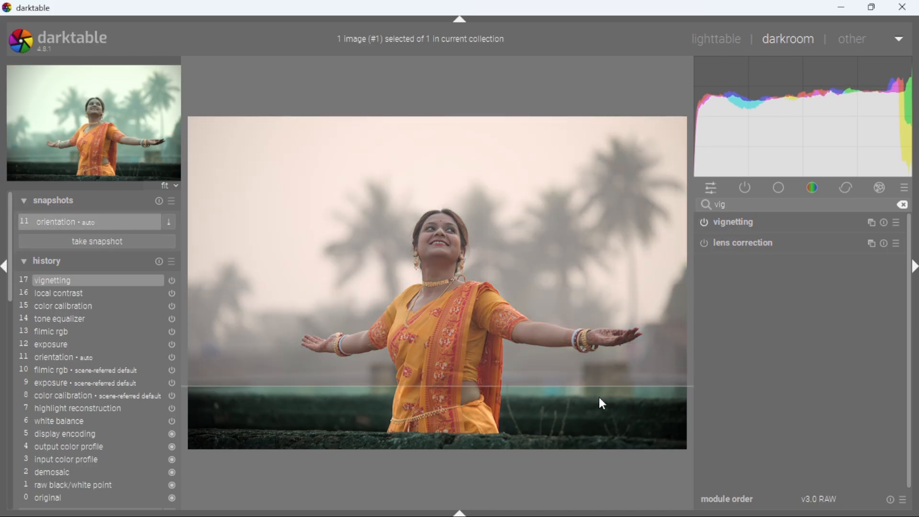
drag(632, 152, 614, 108)
click(51, 221)
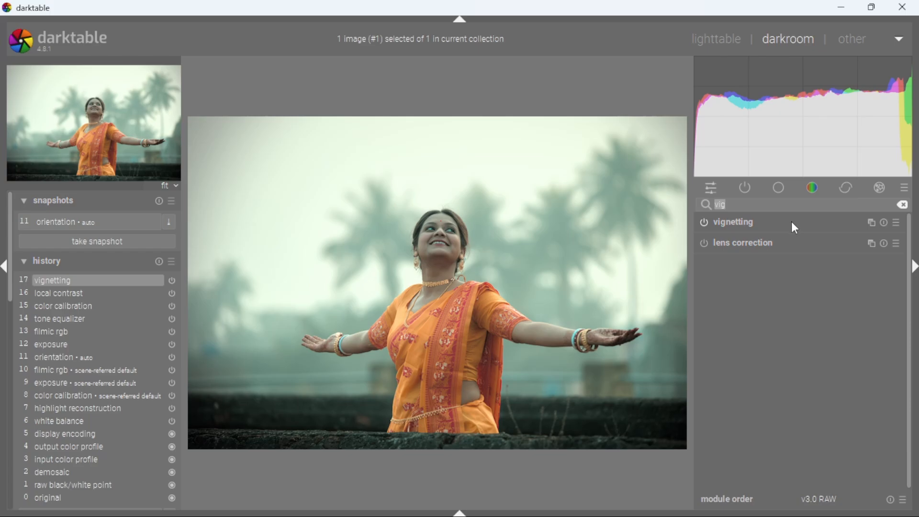
- Find the color balance module, expand it, and enable it
mouse_move(791, 221)
text(color c)
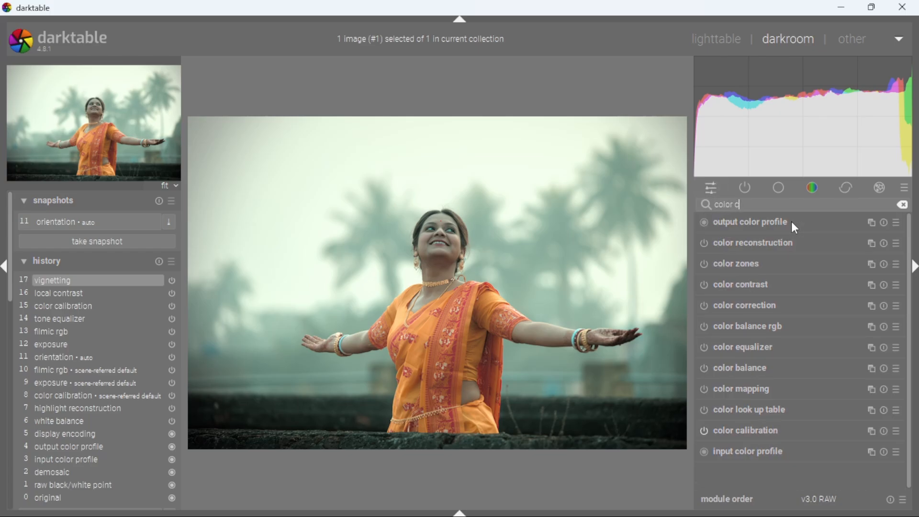
key(BackSpace)
key(BackSpace)
key(BackSpace)
key(BackSpace)
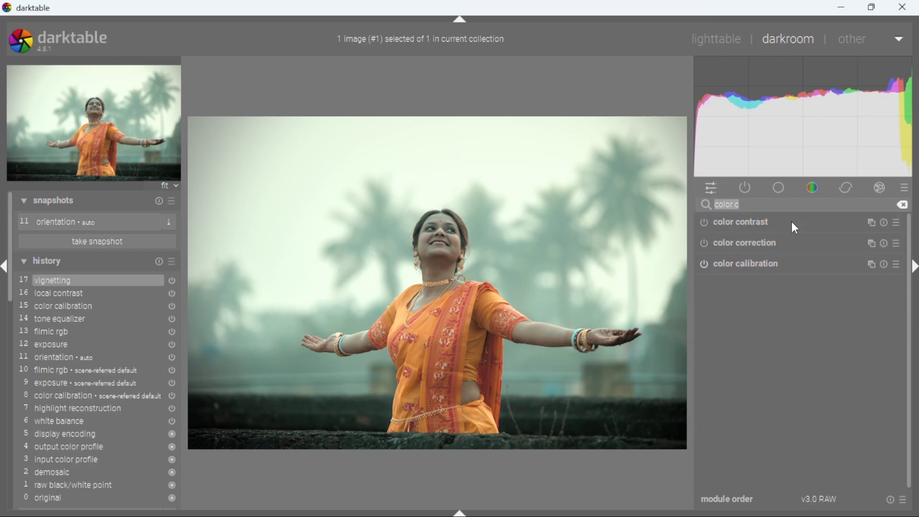
text(or bal)
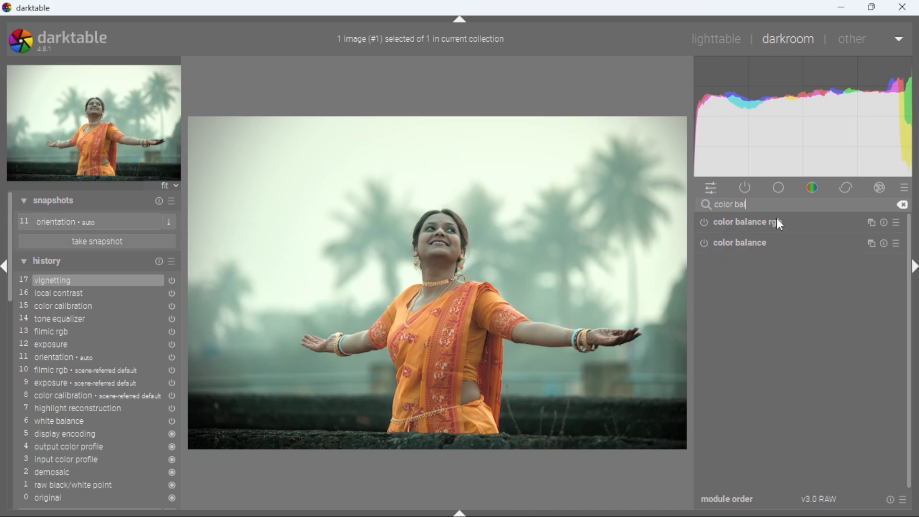
click(766, 244)
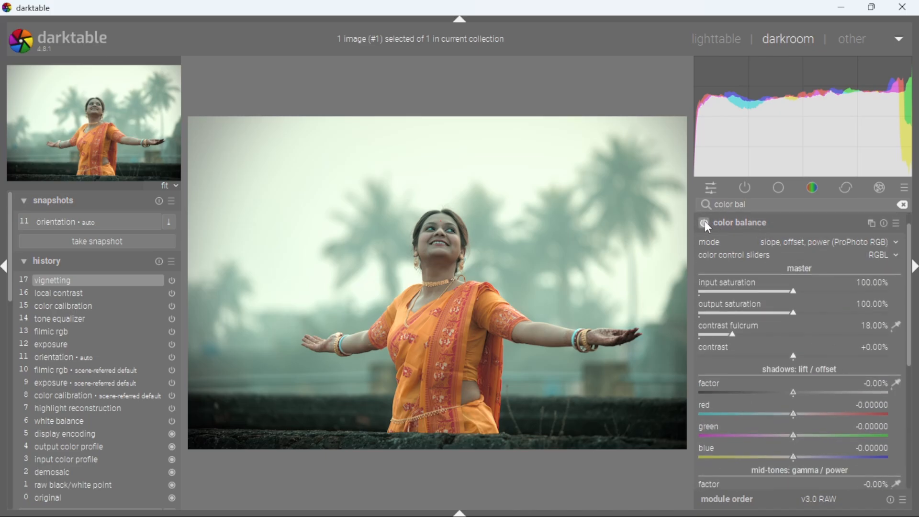
click(705, 223)
- Try the HSL color control sliders in color balance and switch back to RGBL
click(886, 252)
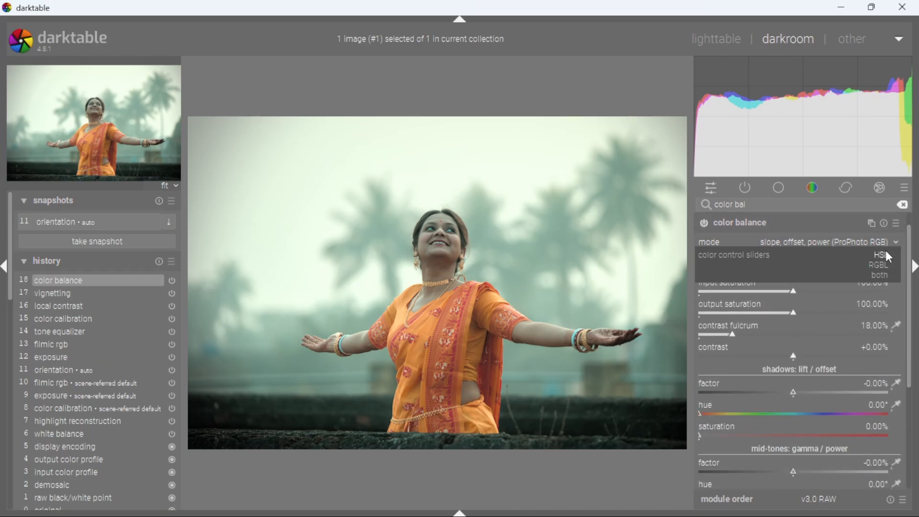
click(890, 257)
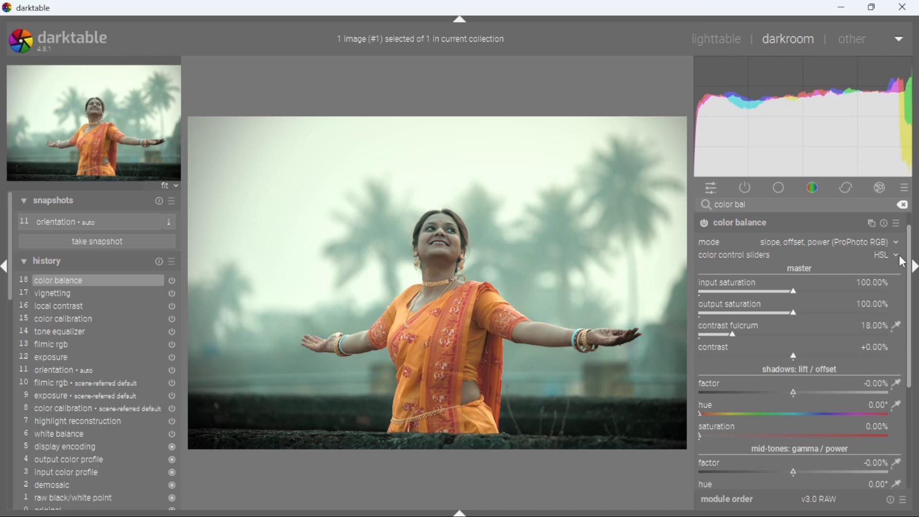
click(902, 262)
click(886, 268)
- Set color balance's shadows lift to red -0.00142 and blue +0.00390
scroll(912, 313, down, 3)
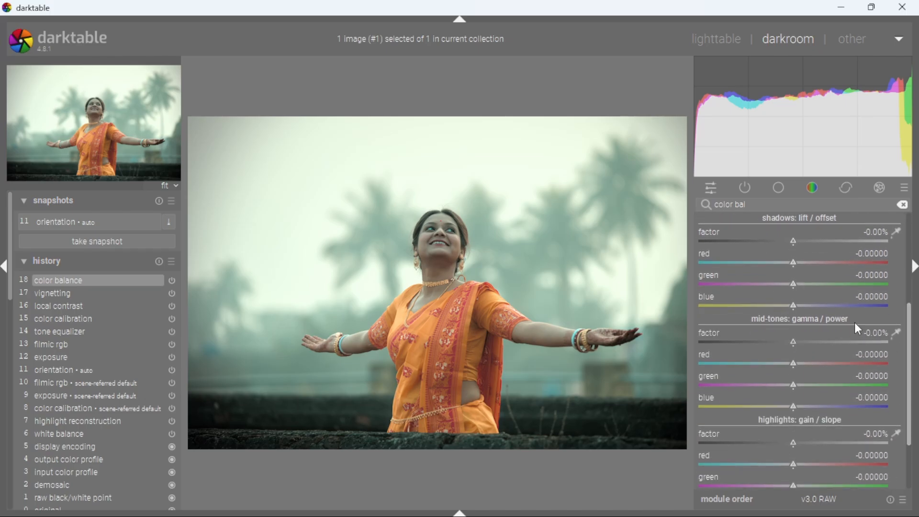
mouse_move(794, 261)
mouse_down()
mouse_move(775, 258)
mouse_move(791, 264)
mouse_up()
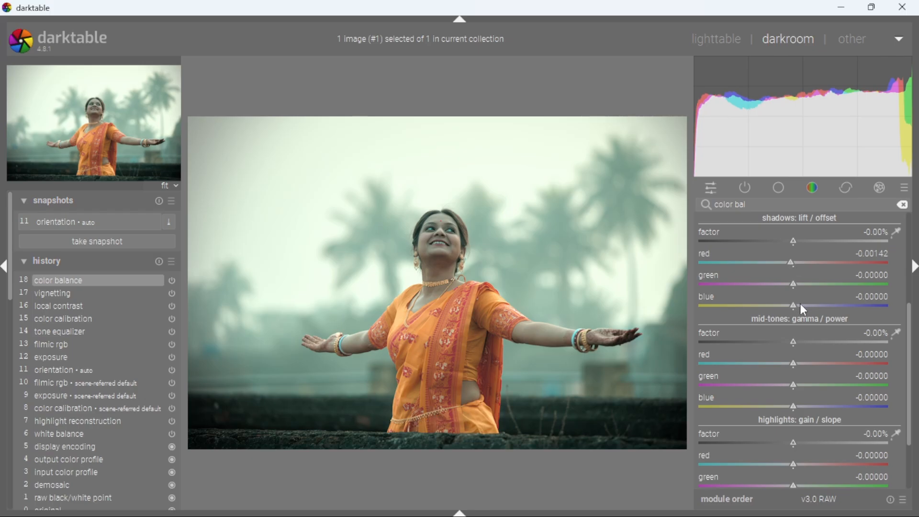
drag(802, 307, 816, 306)
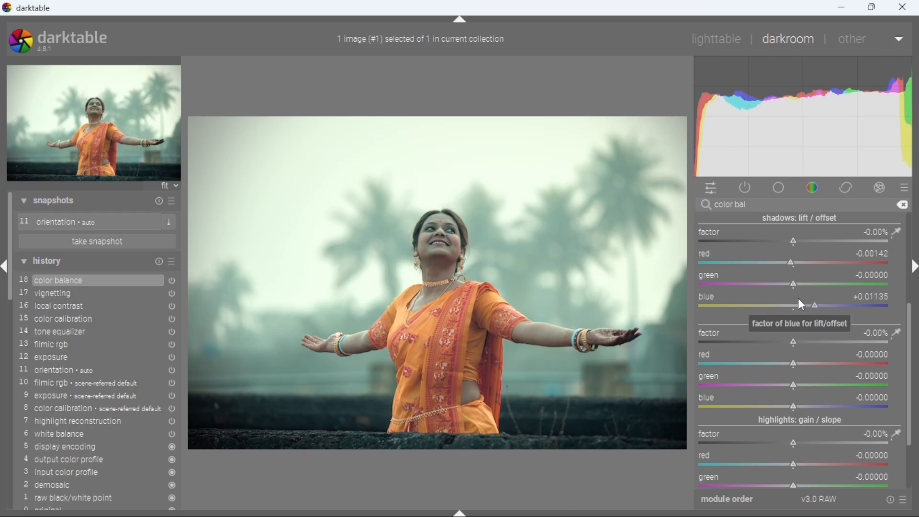
click(799, 302)
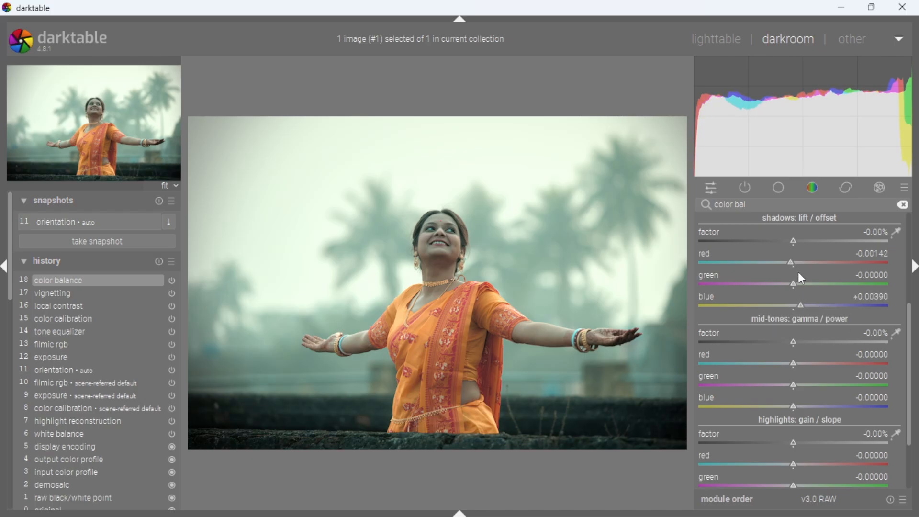
- Set color balance's mid-tones gamma to blue -0.02128 and red +0.03192
scroll(799, 306, down, 3)
click(792, 342)
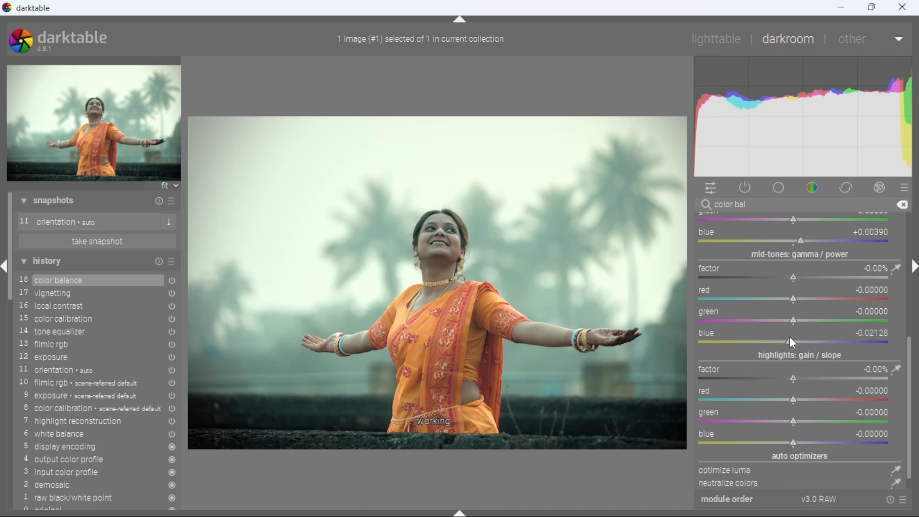
click(800, 299)
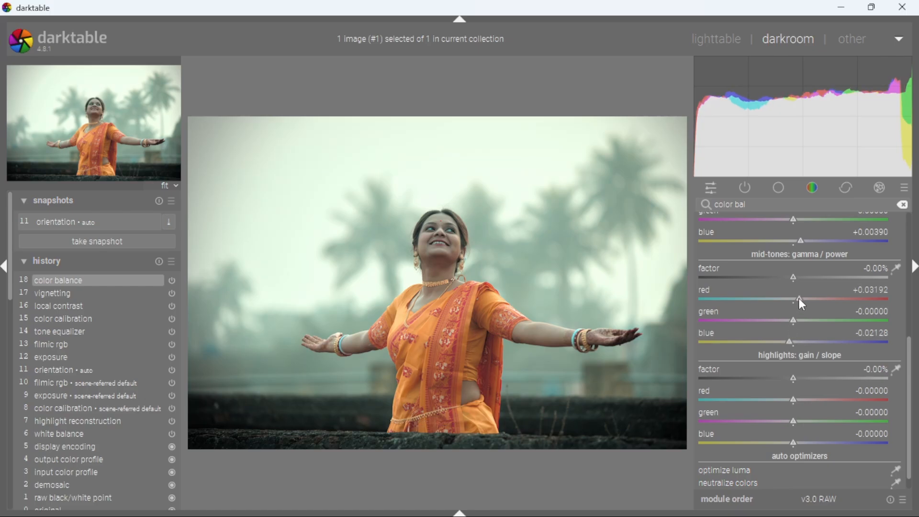
- Set color balance's highlights gain to red +0.01419 and blue -0.00709
scroll(799, 417, down, 1)
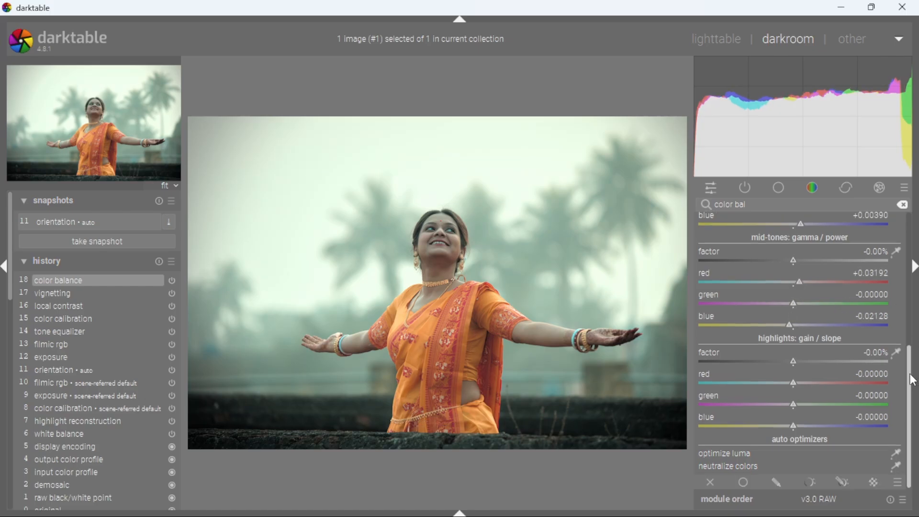
click(797, 423)
click(785, 383)
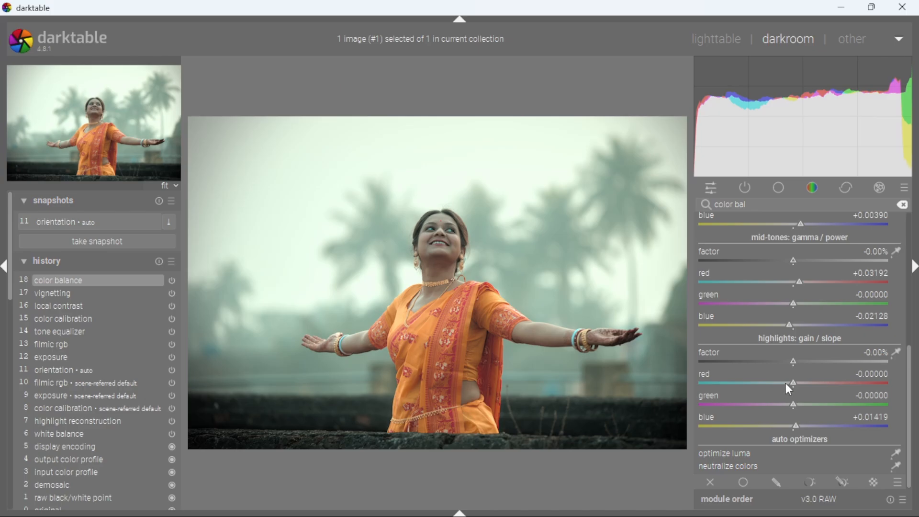
click(807, 425)
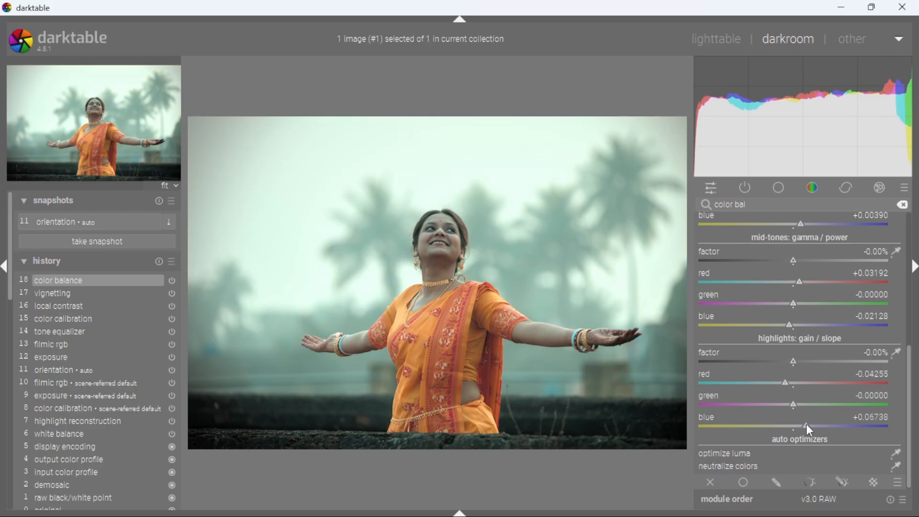
click(794, 423)
click(792, 424)
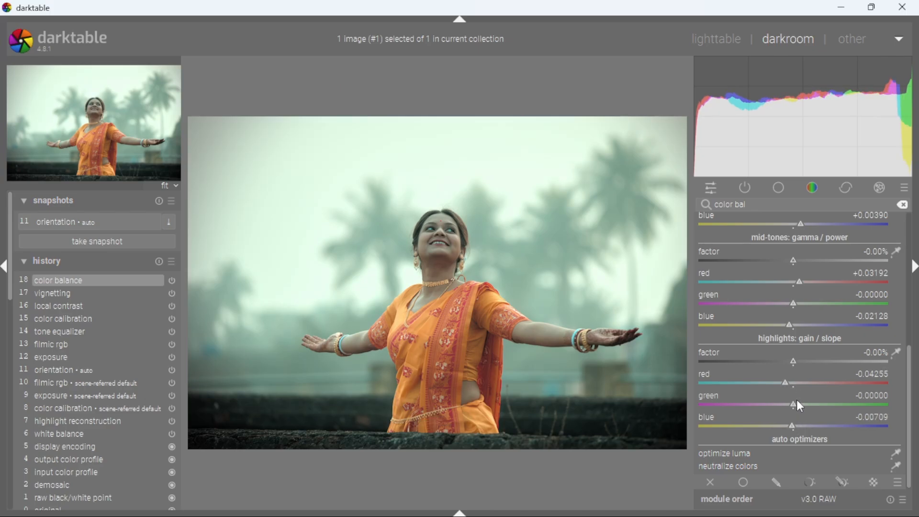
click(797, 385)
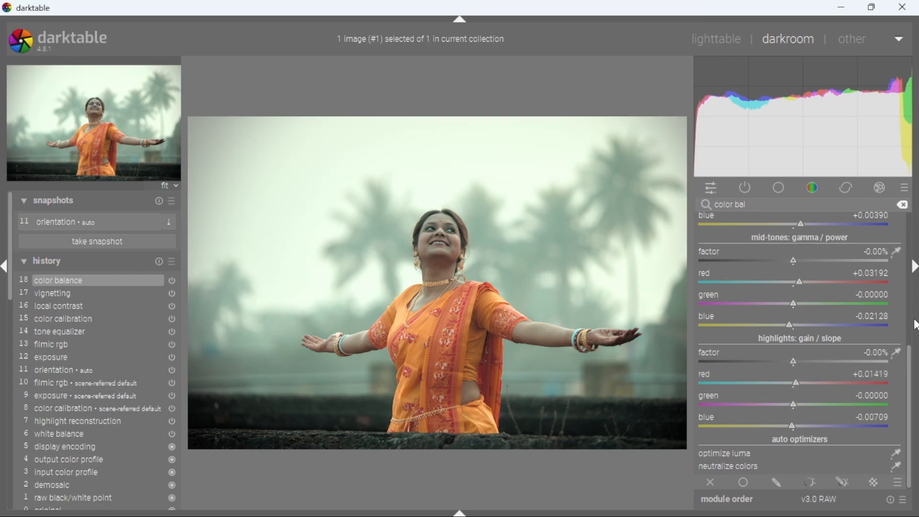
scroll(804, 335, up, 10)
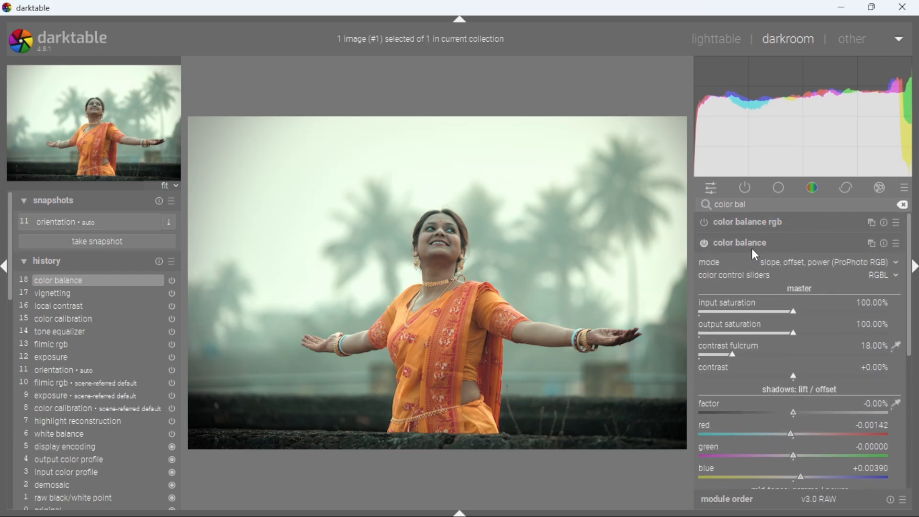
- Close the color balance settings and compare the finished edit with the orientation snapshot using the split view
click(753, 248)
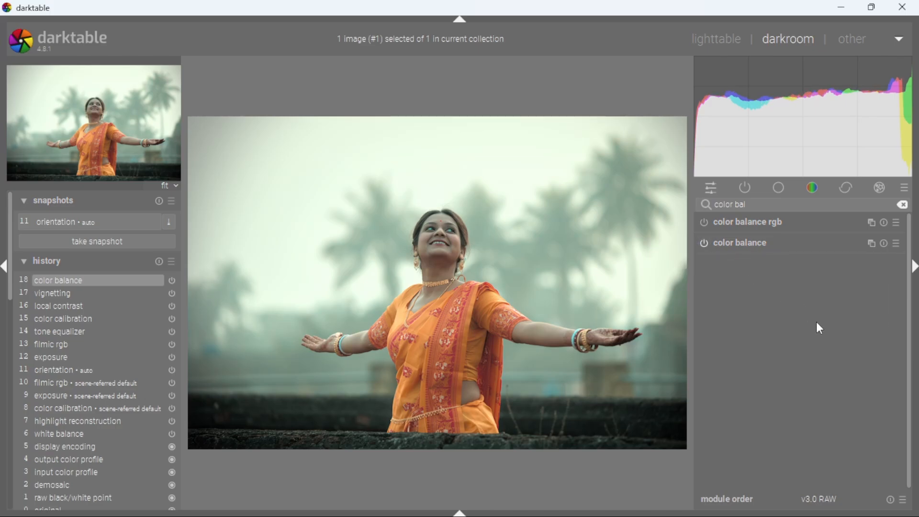
click(3, 228)
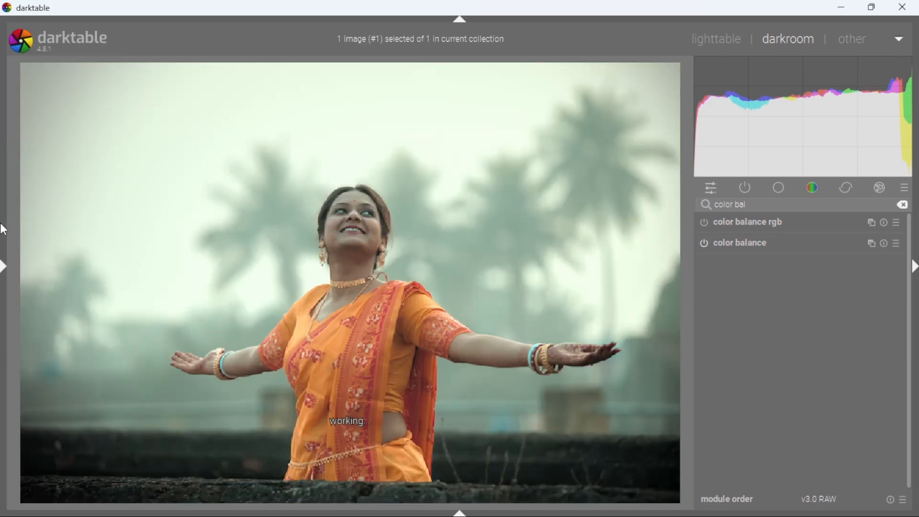
click(3, 229)
click(74, 220)
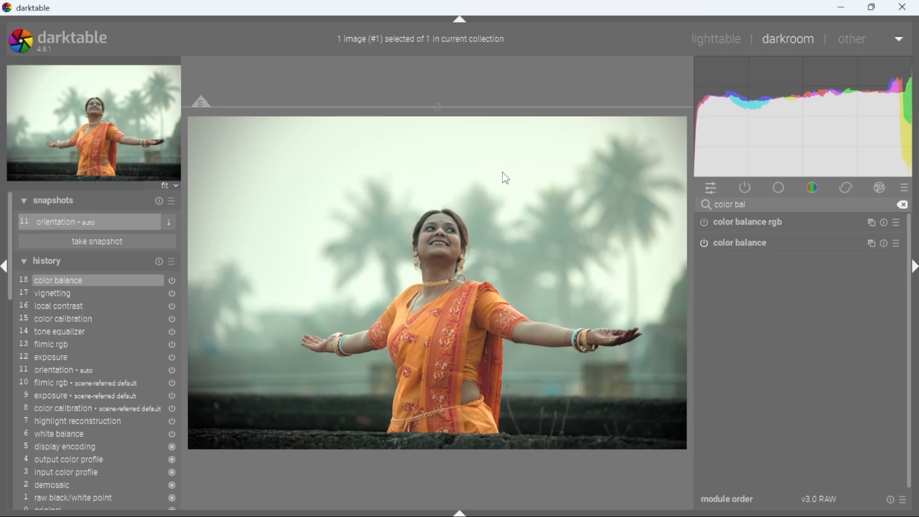
drag(595, 115, 661, 47)
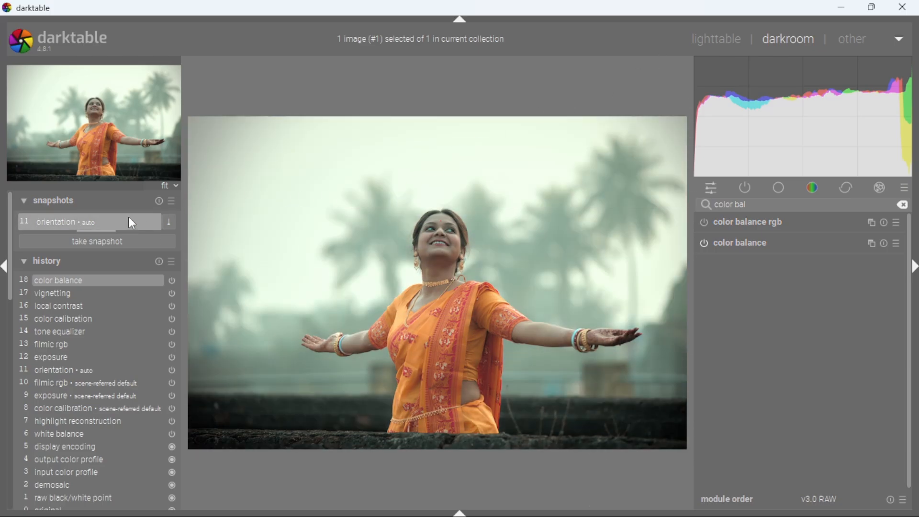
- Export the edited portrait from the lighttable to disk as an 8-bit JPEG at quality 95
click(709, 34)
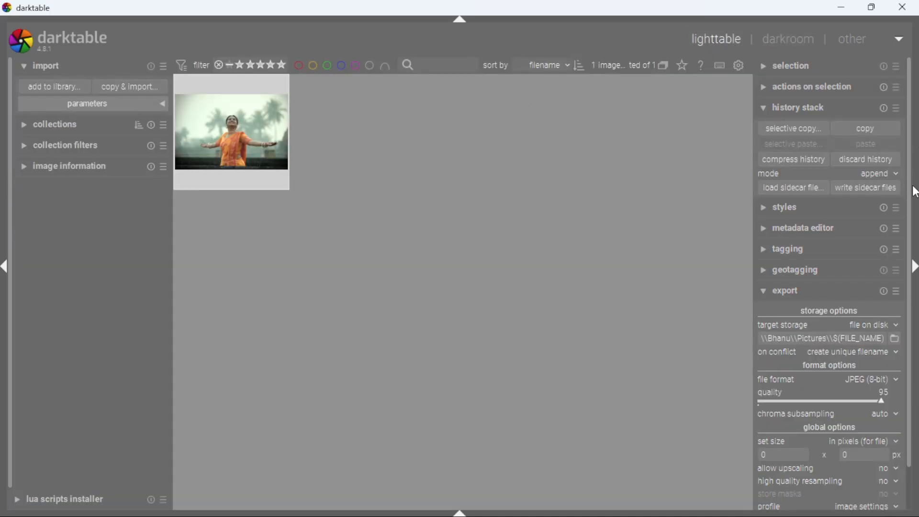
scroll(915, 242, down, 2)
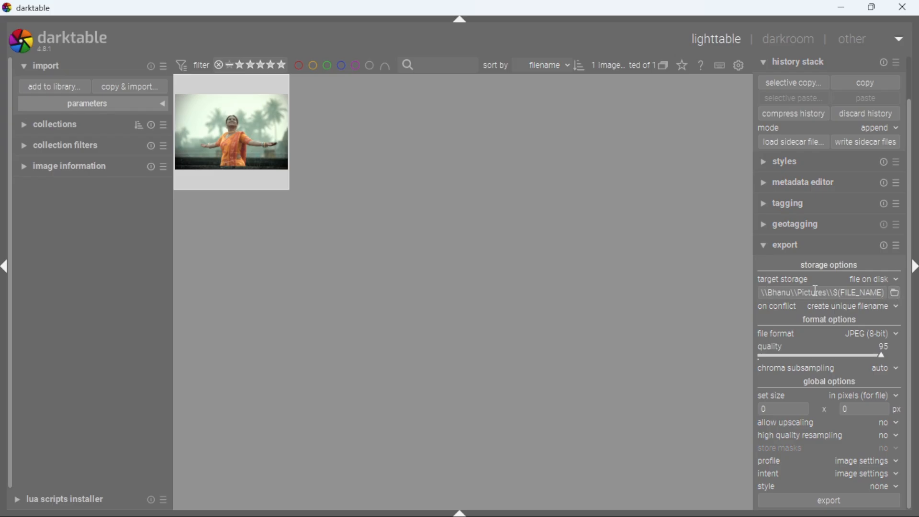
click(820, 501)
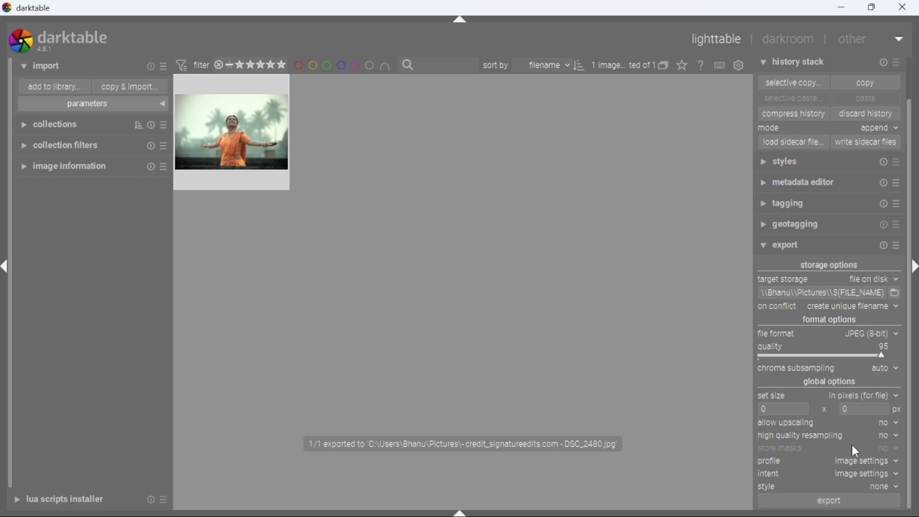
- Set high quality resampling to yes and export the portrait to disk again
click(895, 437)
click(886, 445)
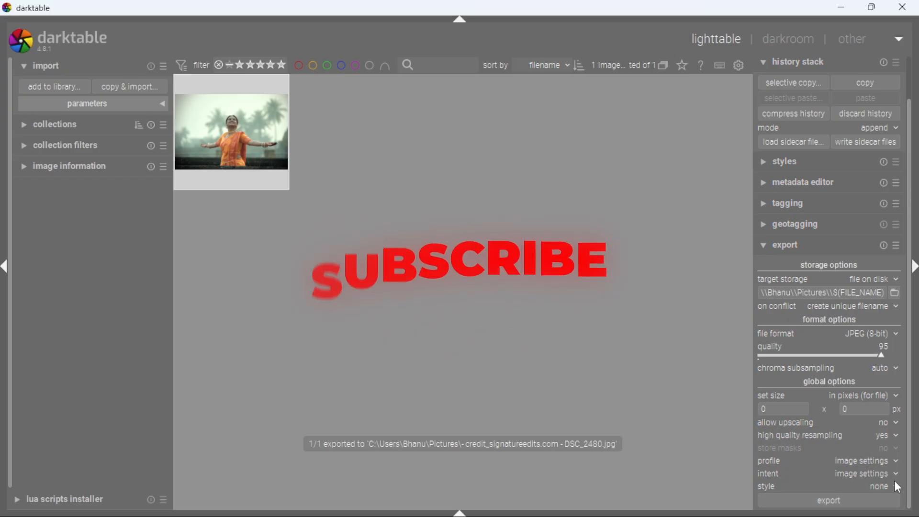
click(823, 500)
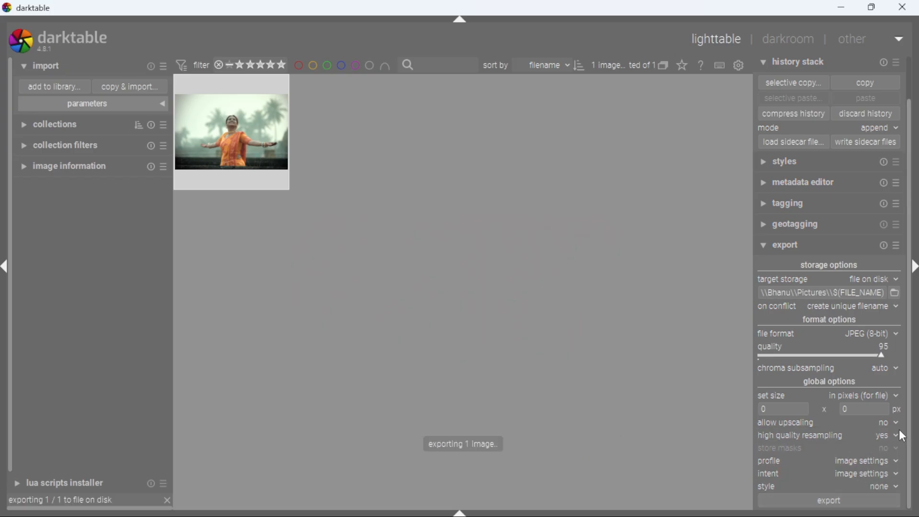